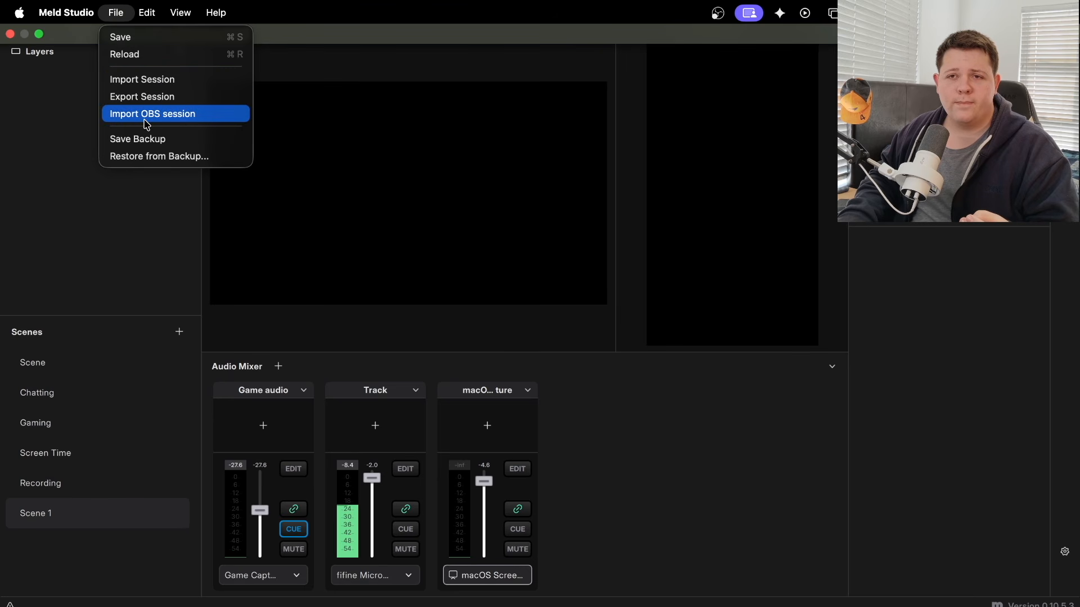
Add two new scenes to the scene list.
left_click(142, 195)
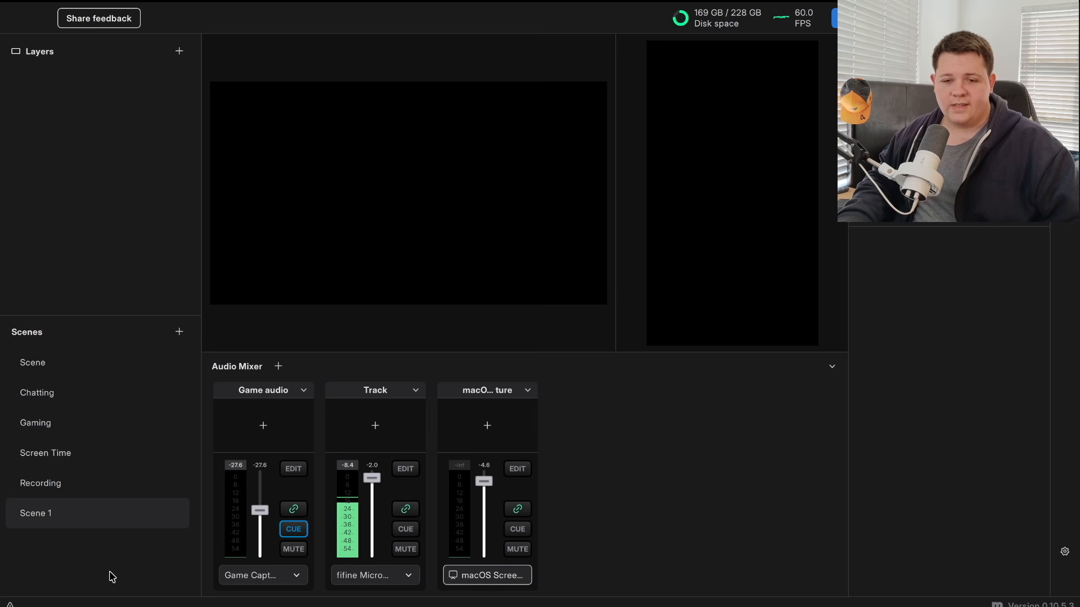
left_click(179, 333)
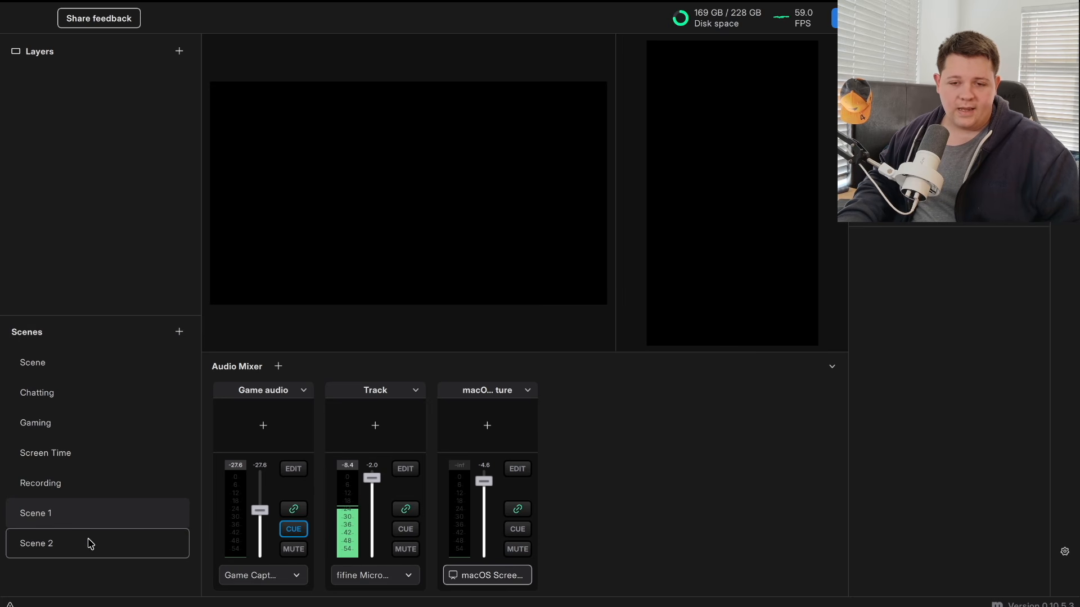
left_click(178, 331)
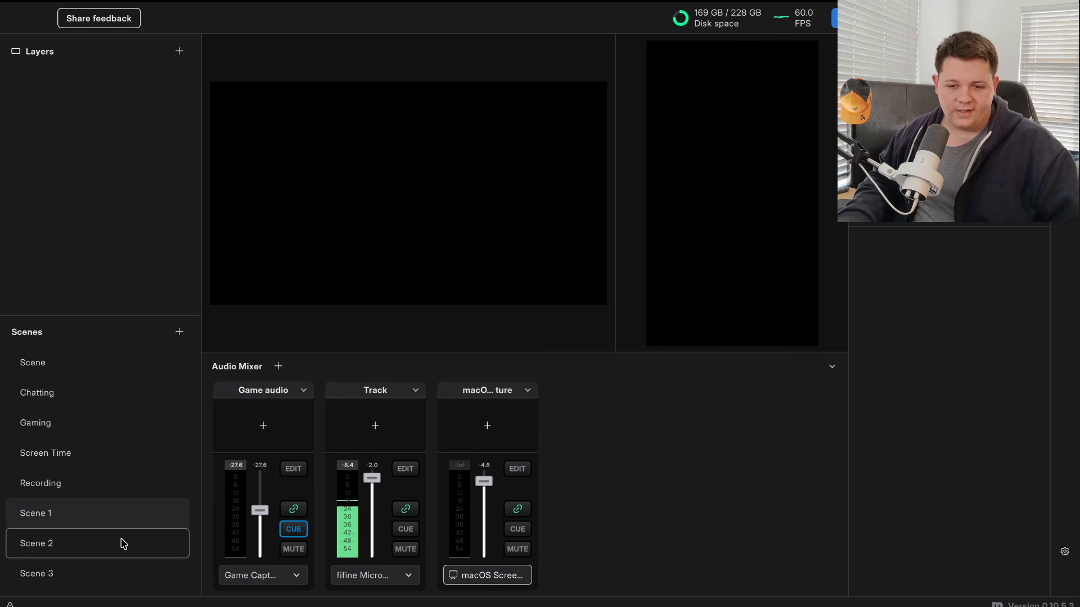
Delete Scene 3 and switch back to Scene 1.
left_click(85, 582)
right_click(85, 583)
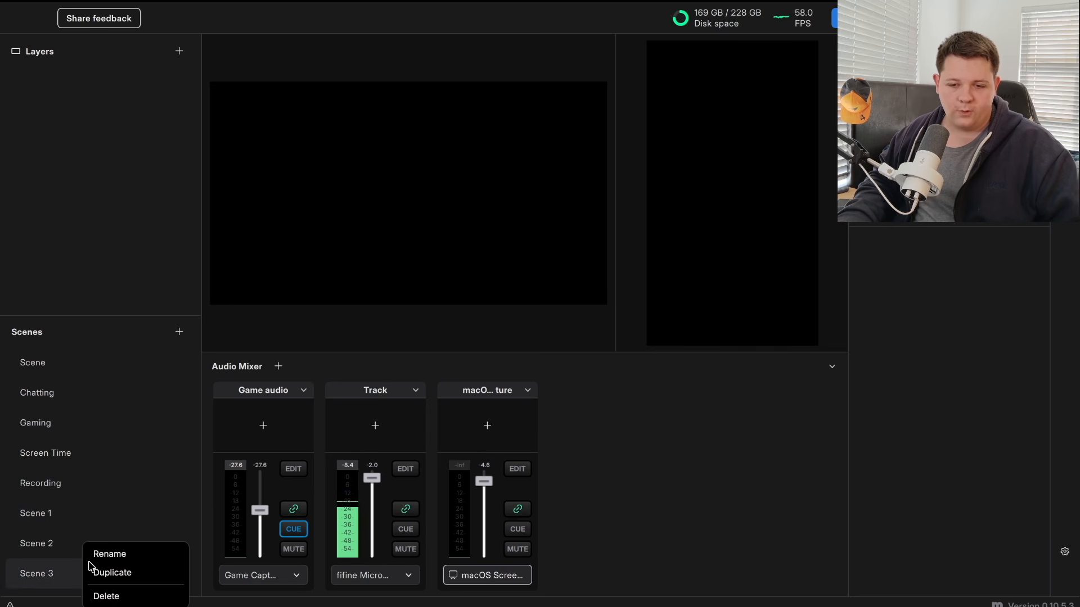
left_click(107, 595)
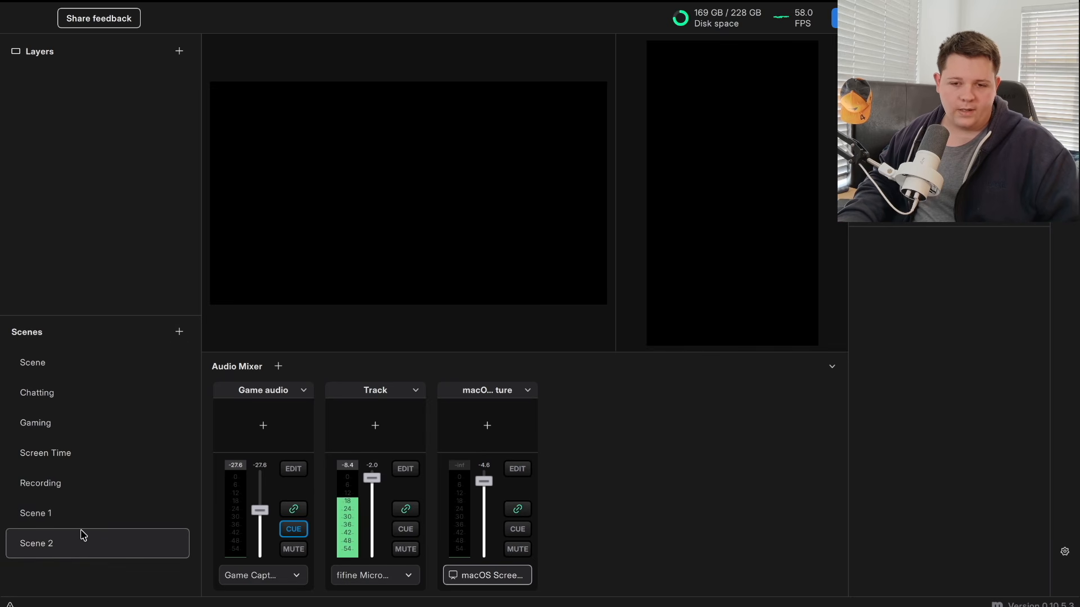
left_click(81, 516)
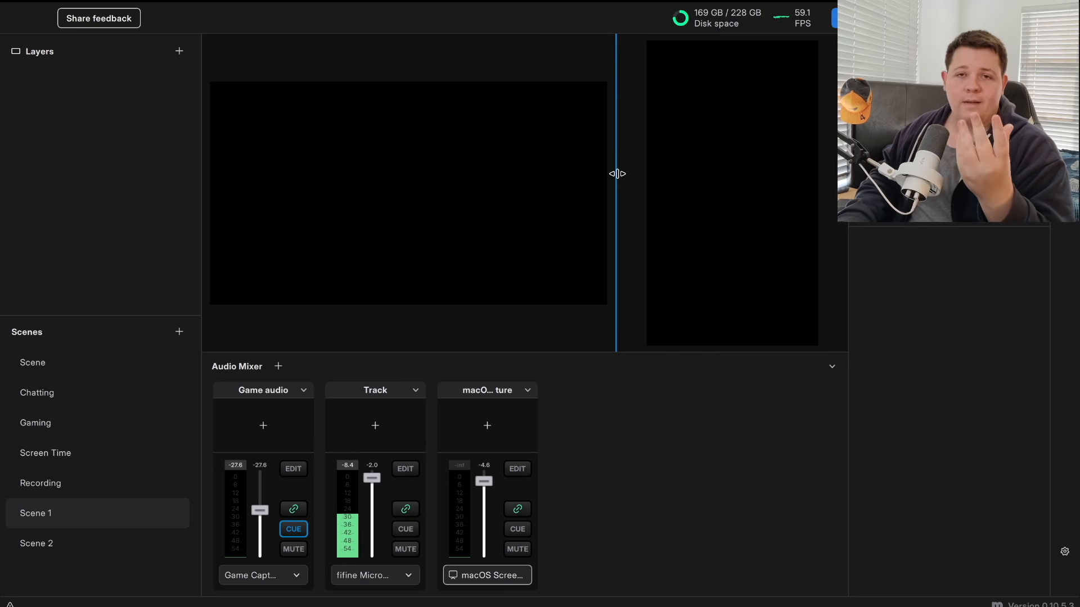
Review the Main Canvas and Multi Canvas options in the general settings.
left_click(1064, 552)
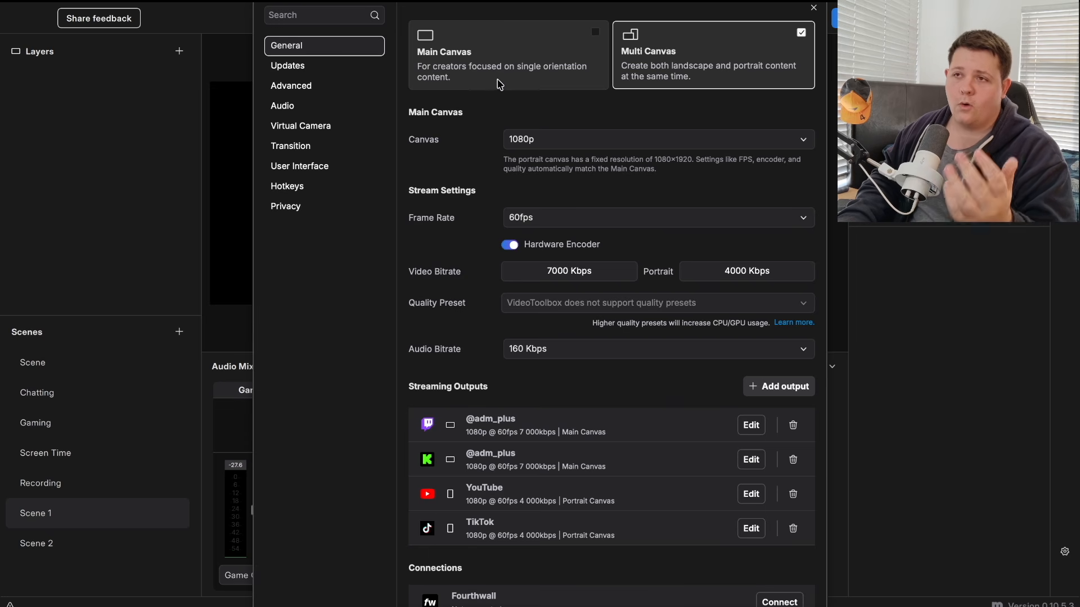
left_click(813, 9)
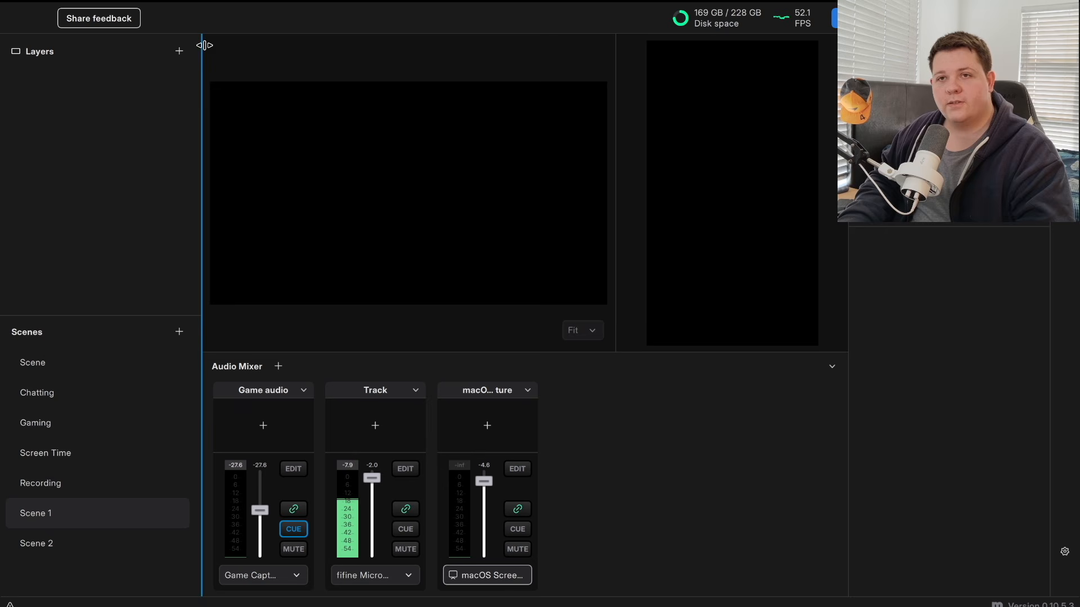
Add a video device layer to the landscape canvas, enlarge it to 1920×1080 and choose OBSBOT Meet SE StreamCamera as its device.
left_click(180, 53)
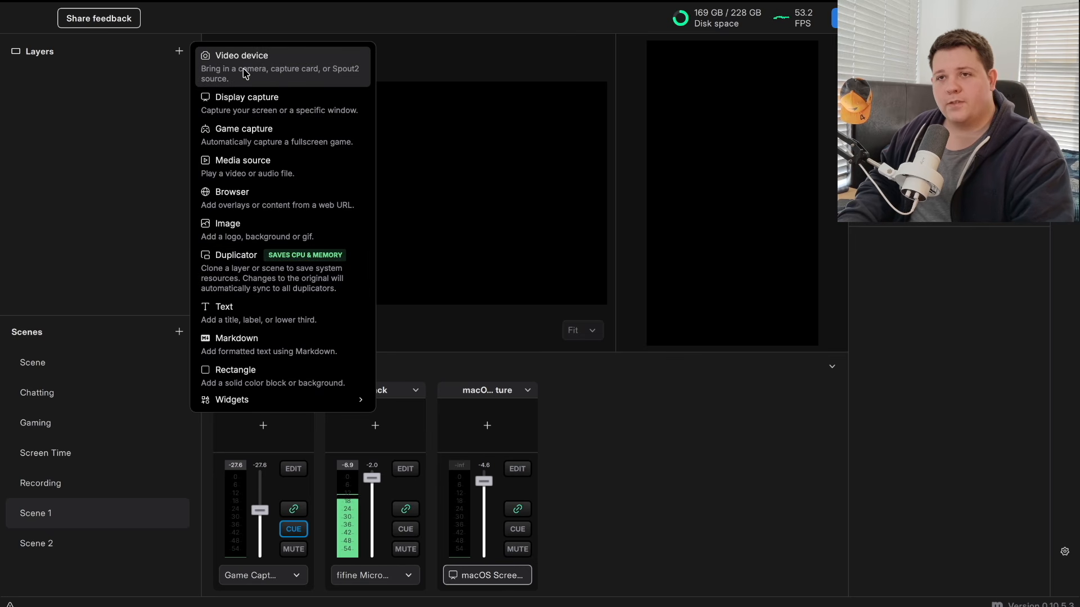
left_click(265, 68)
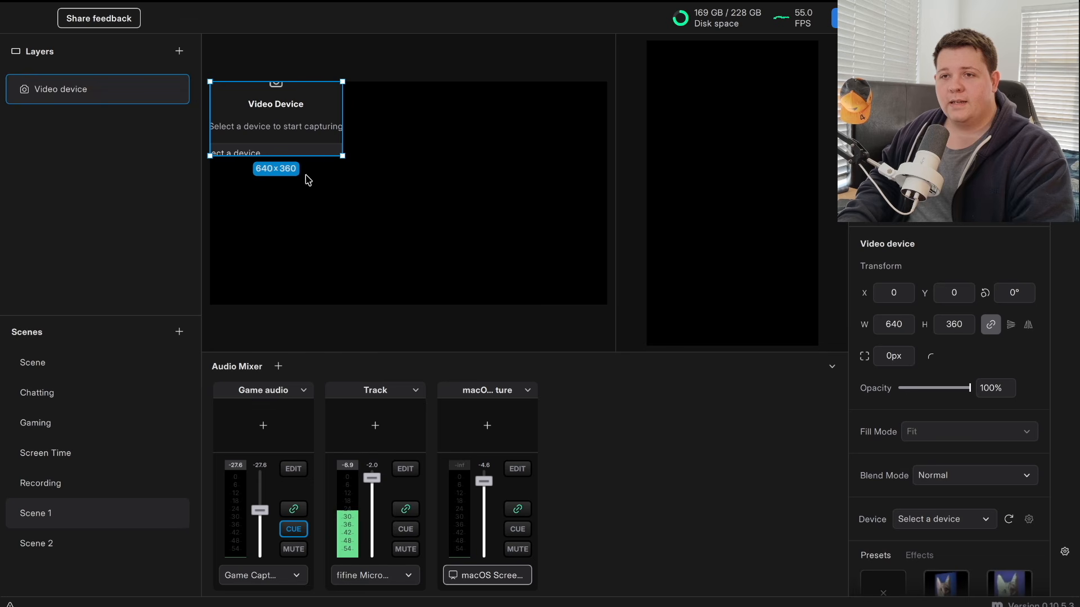
left_click_drag(343, 156, 608, 298)
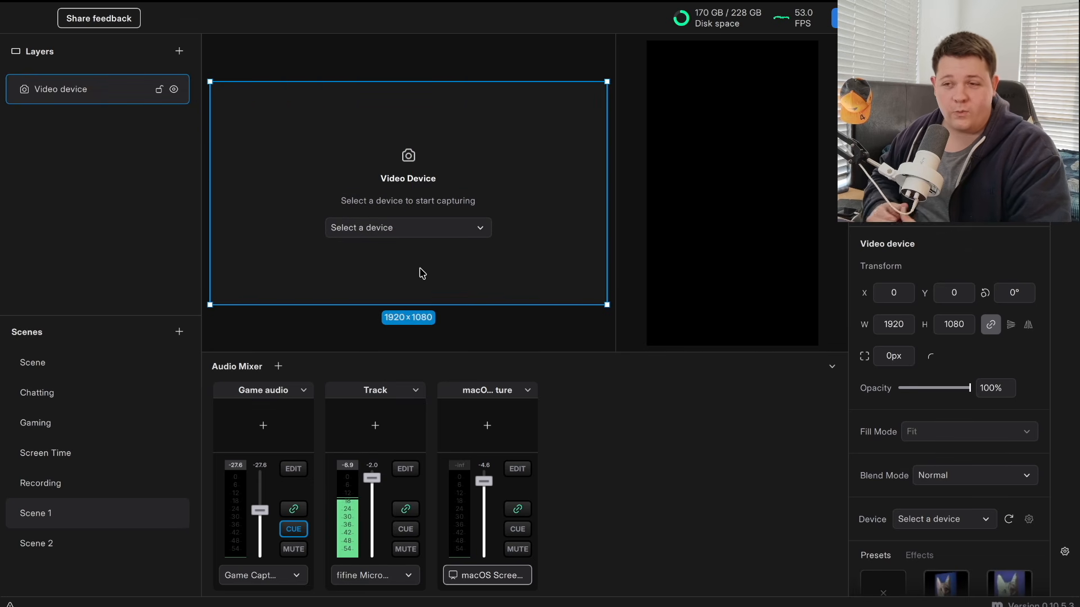
left_click(395, 229)
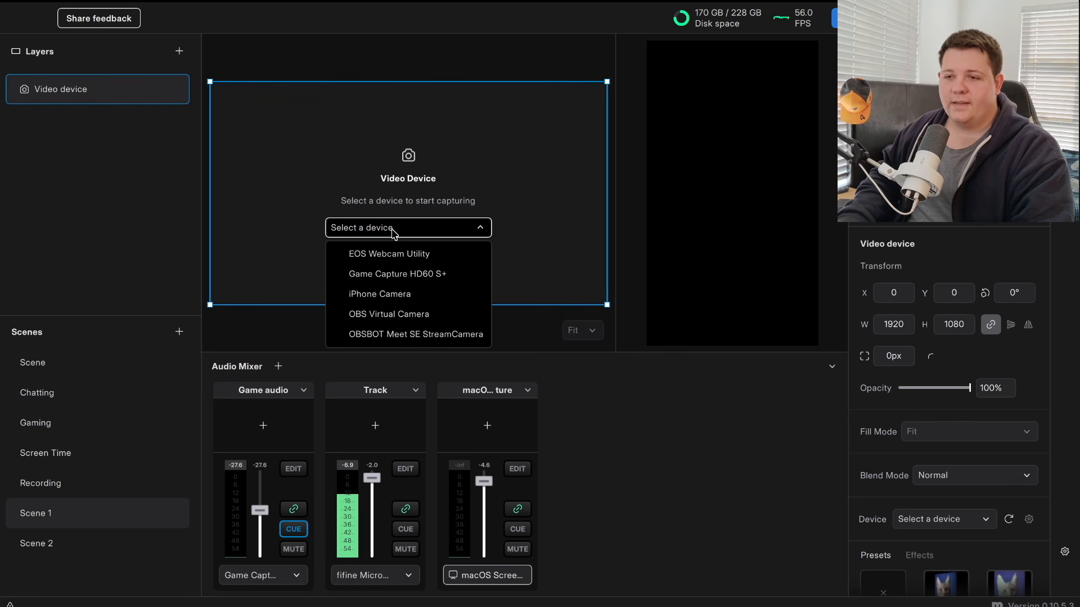
left_click(440, 335)
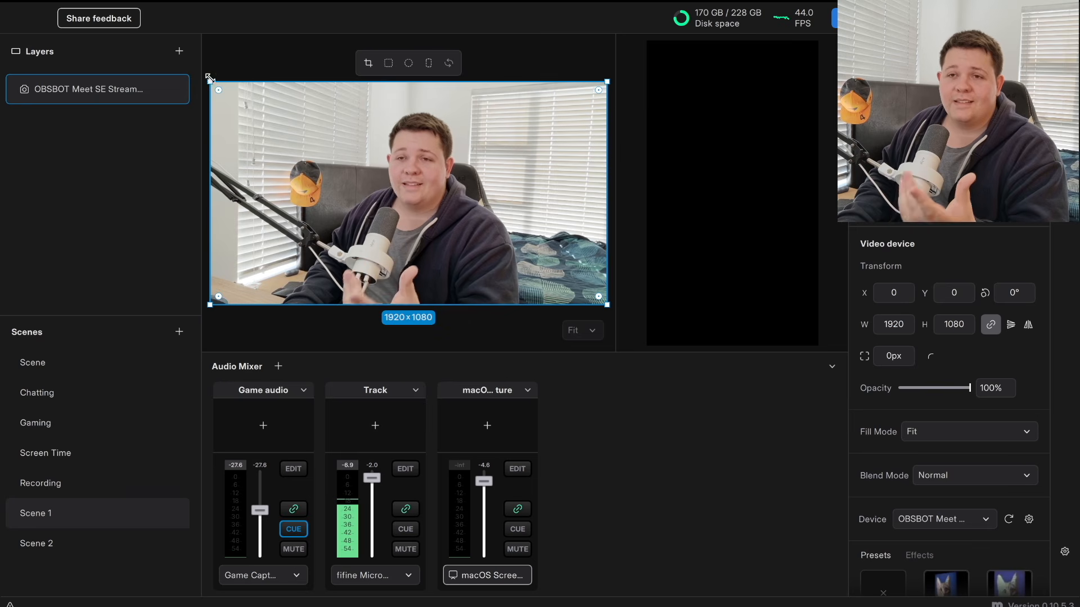
Try the rounded square, circle and portrait crop shapes on the camera layer, and reset the crop to the full frame.
left_click_drag(218, 84, 211, 106)
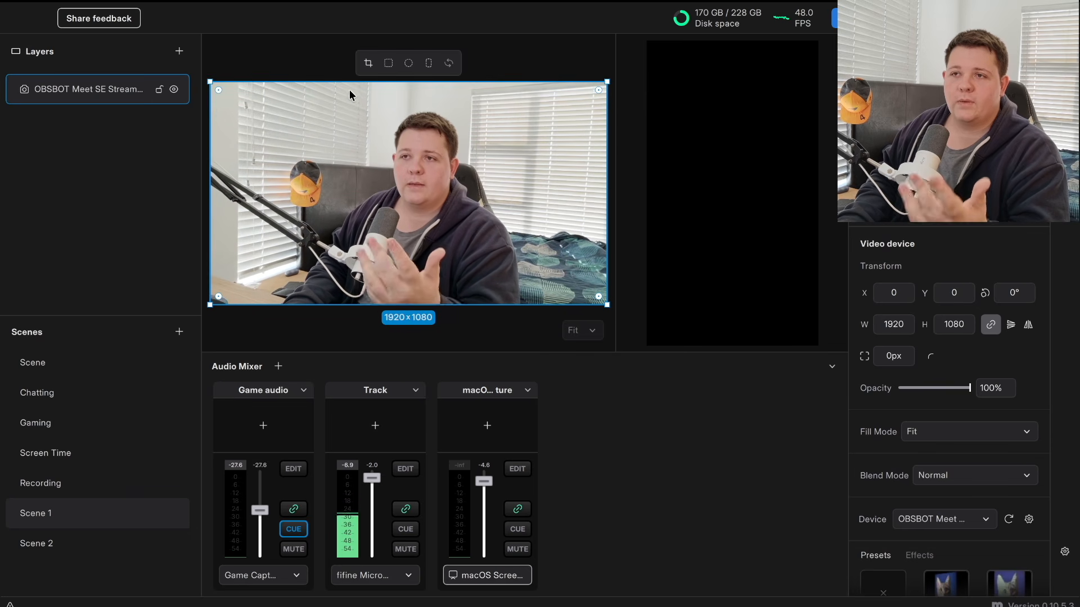
left_click(387, 71)
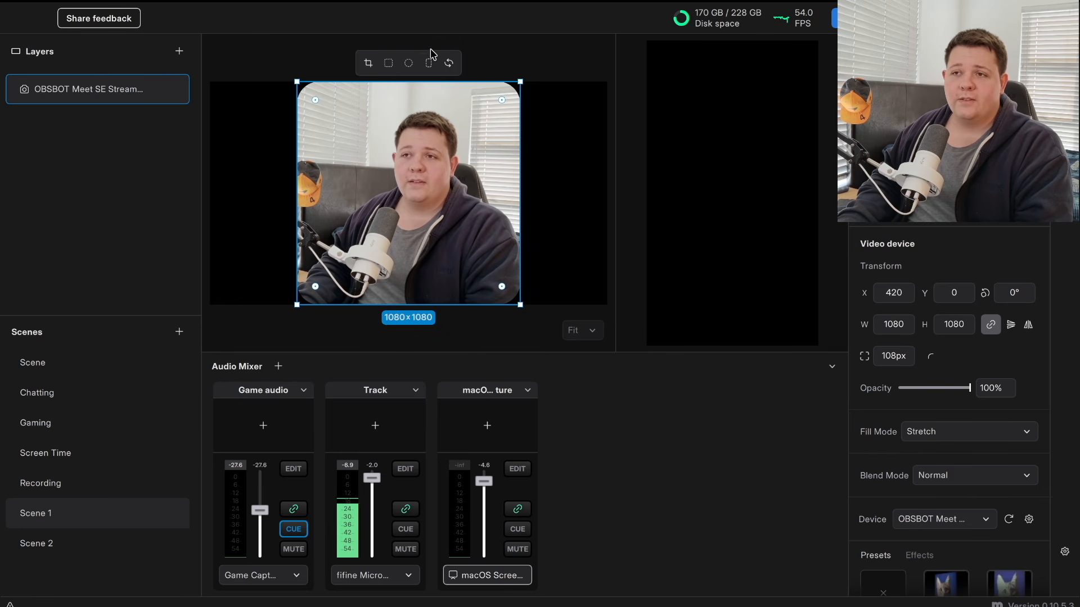
left_click(406, 65)
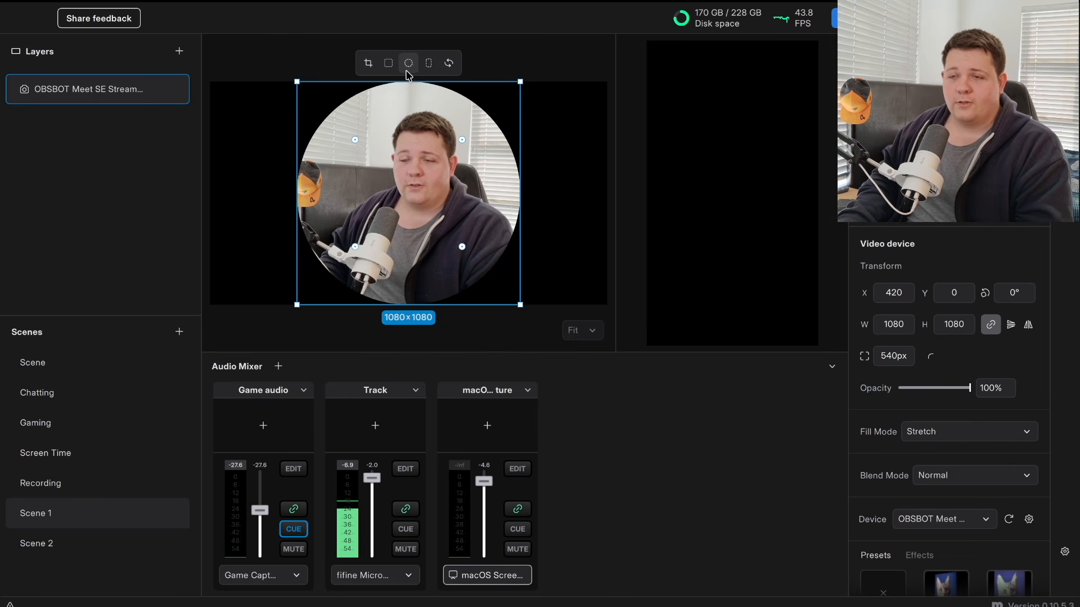
left_click(428, 64)
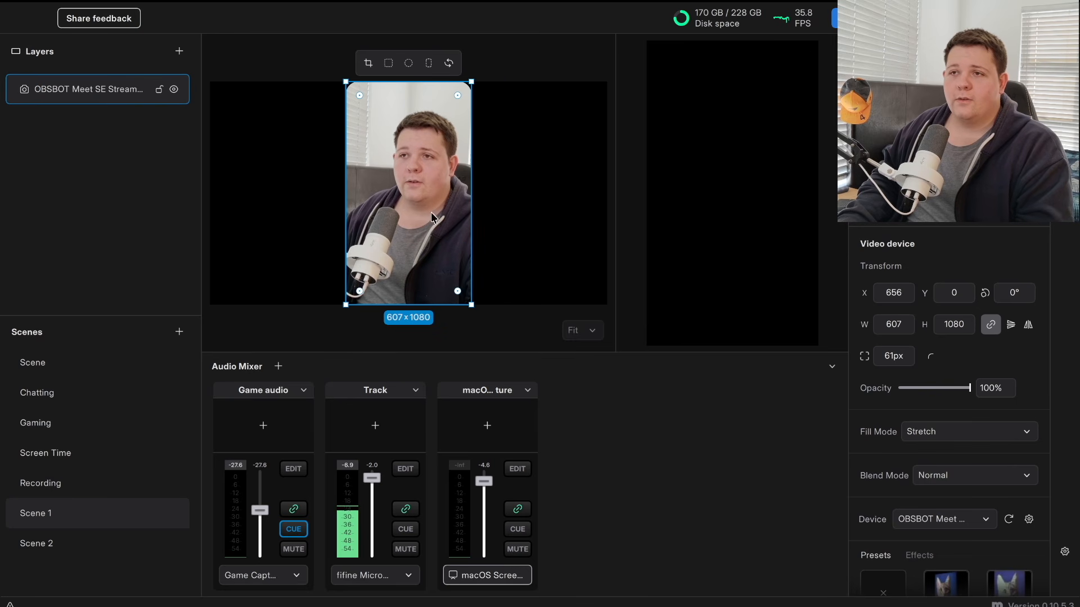
left_click(388, 64)
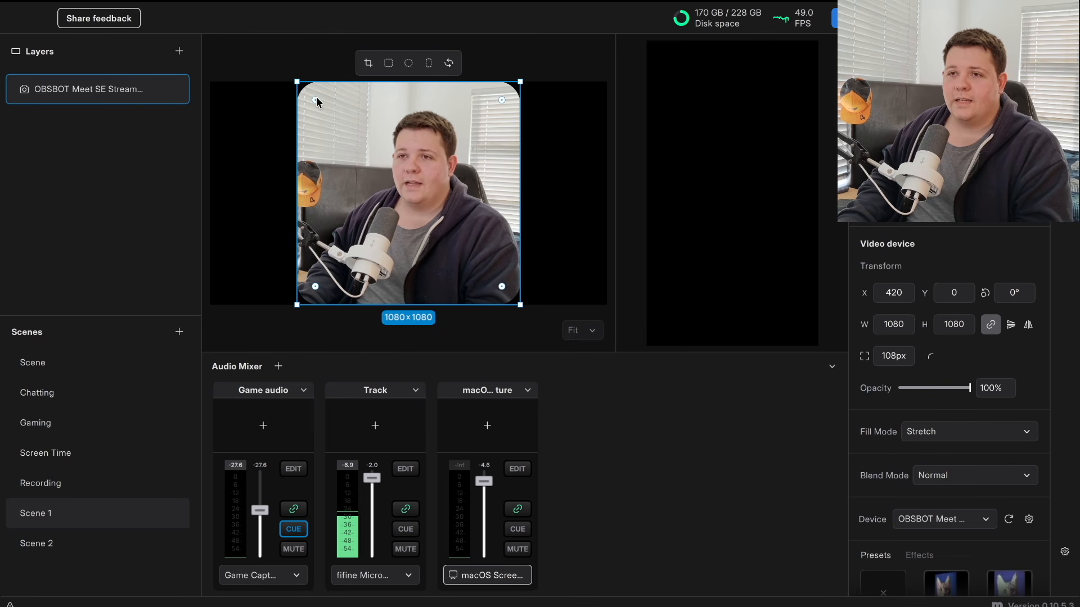
mouse_move(502, 100)
left_mouse_down()
mouse_move(461, 142)
mouse_move(506, 96)
left_mouse_up()
left_click(388, 63)
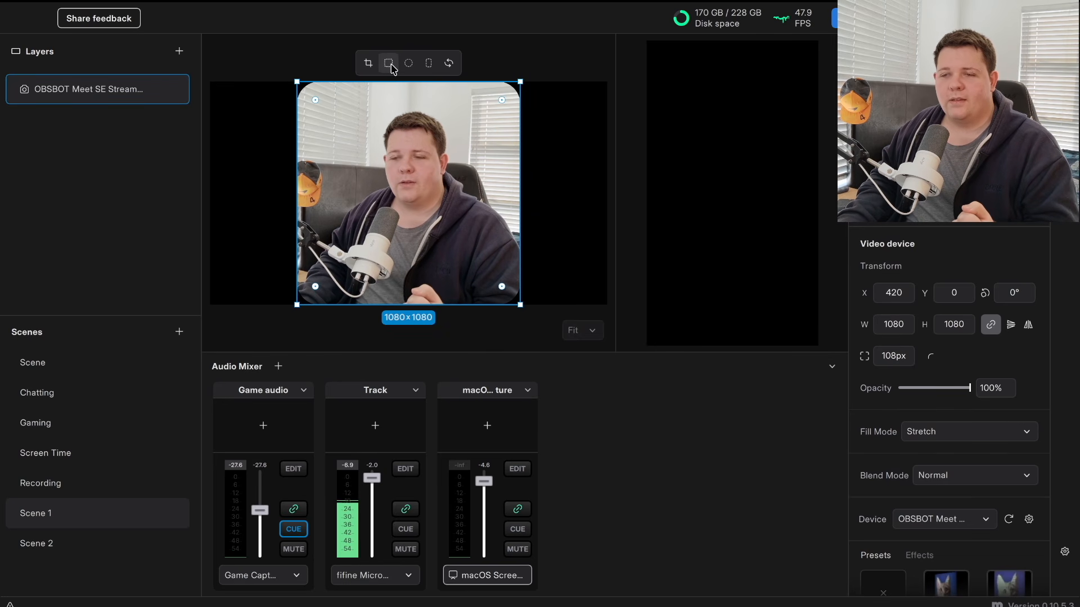
left_click(450, 64)
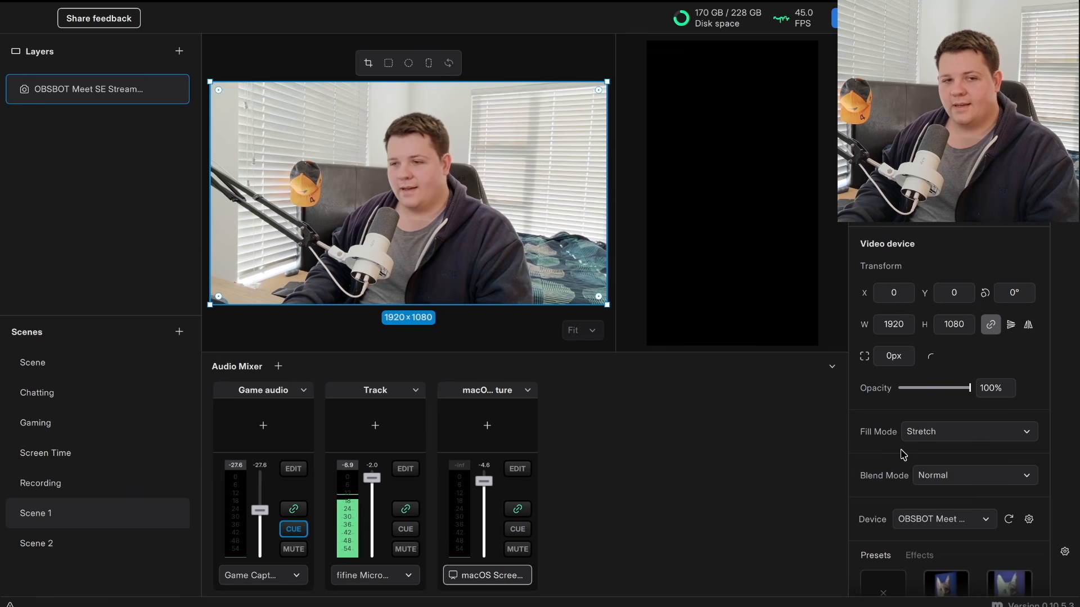
Try the 3D, 90s, Duotone, Colored and B&W presets on the camera layer and look through the remaining presets.
scroll(909, 442, "down", 5)
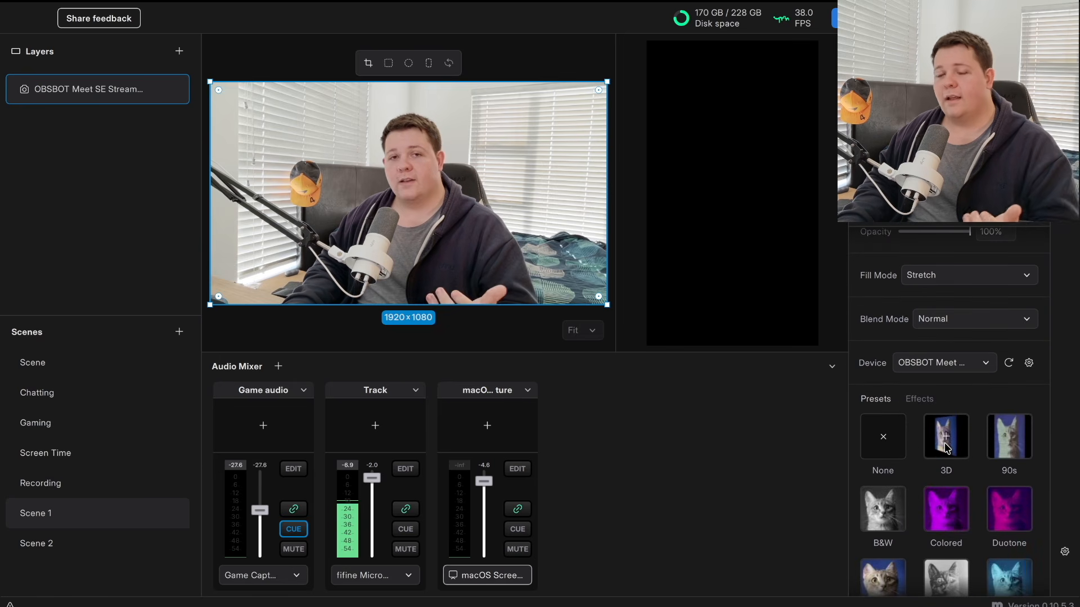
left_click(946, 448)
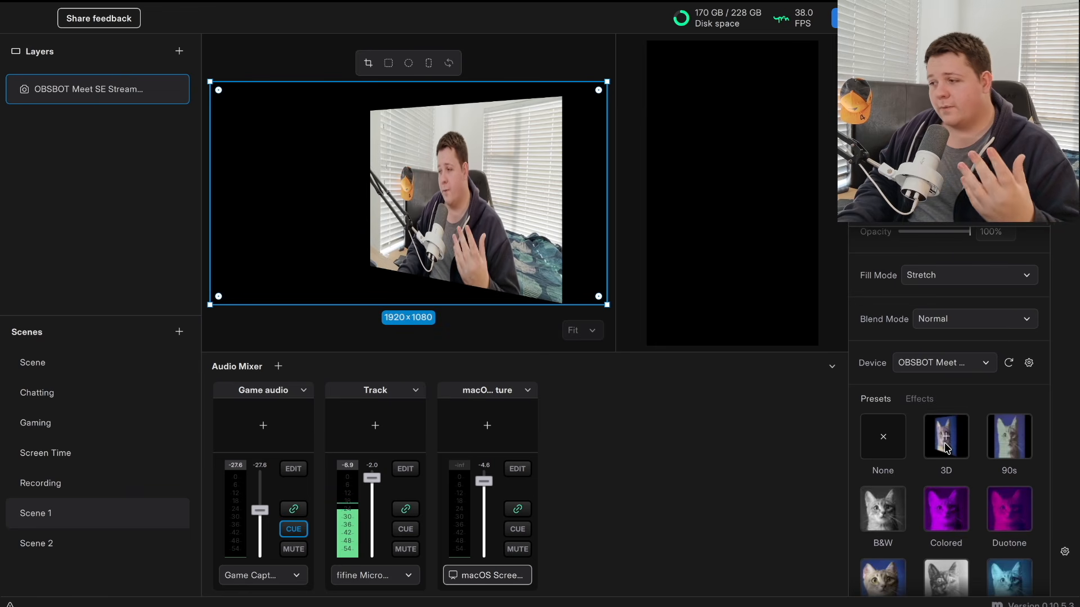
left_click(1011, 446)
scroll(1011, 443, "down", 1)
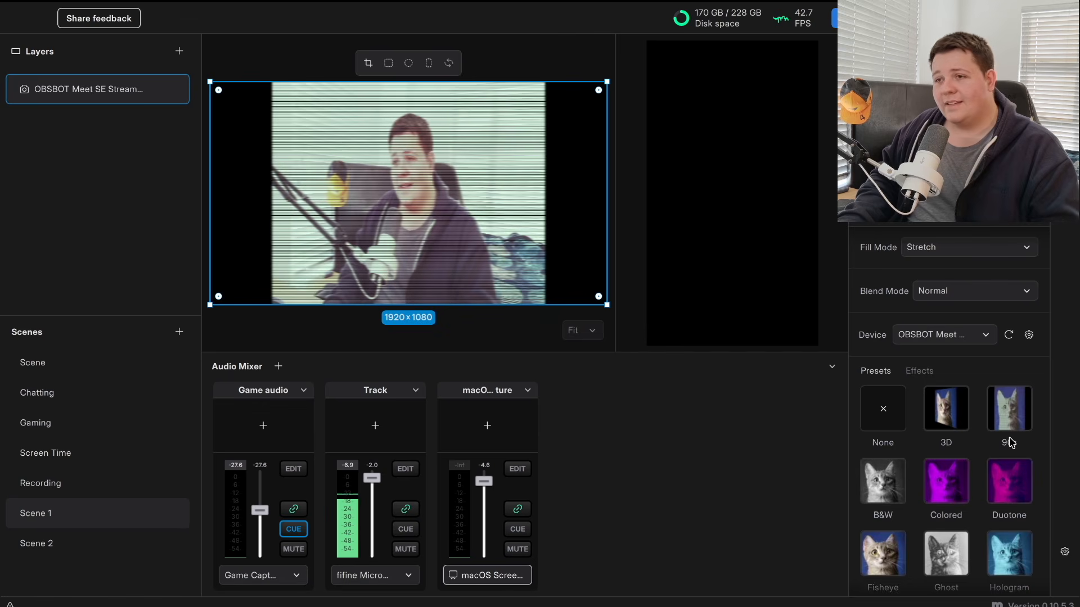
left_click(1009, 484)
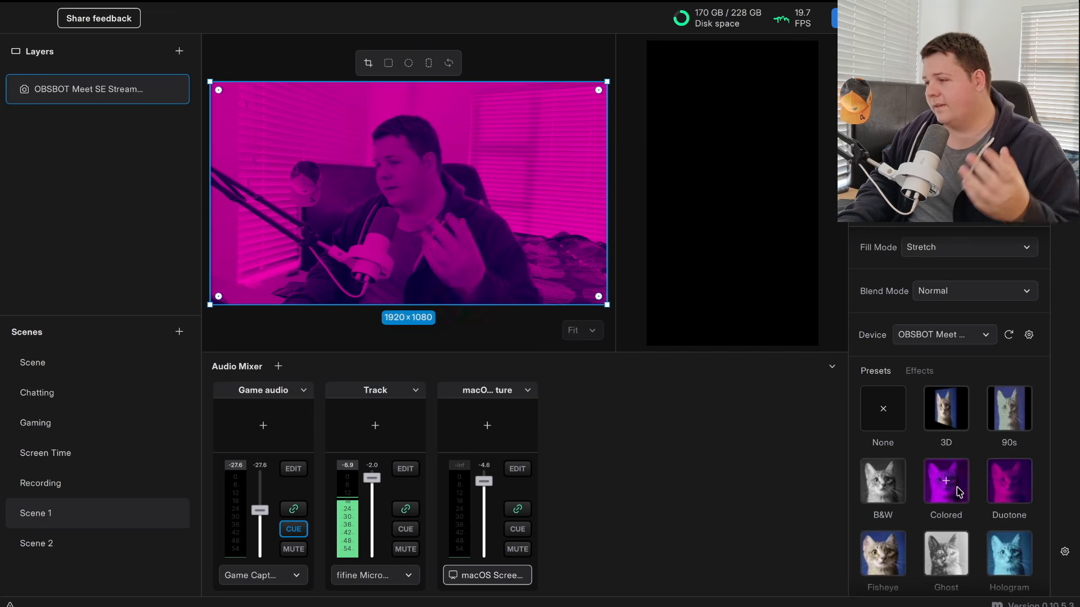
left_click(956, 490)
left_click(881, 484)
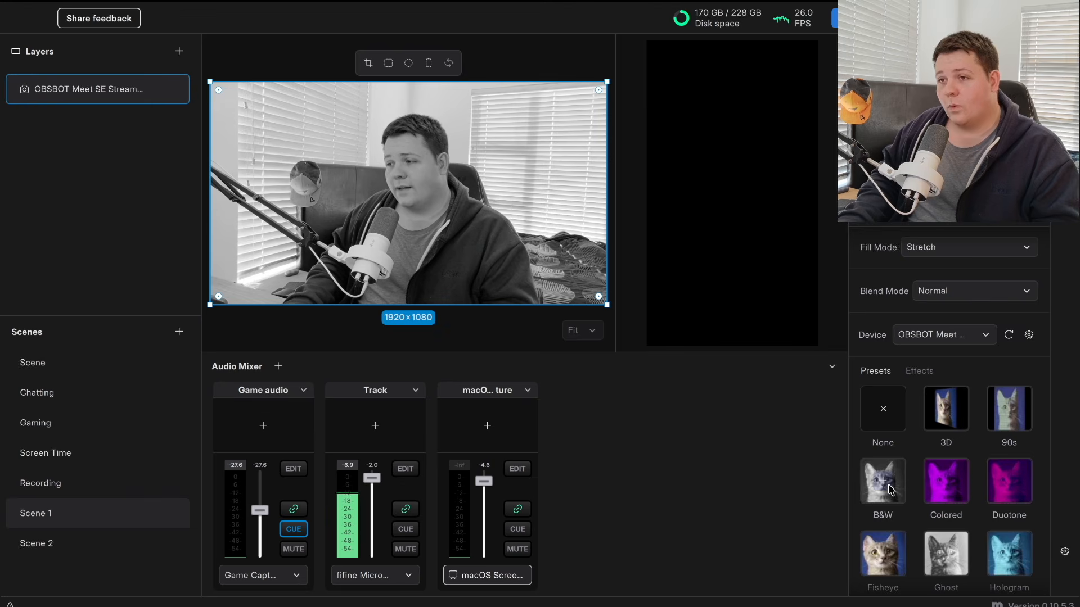
scroll(896, 489, "down", 4)
scroll(894, 490, "down", 6)
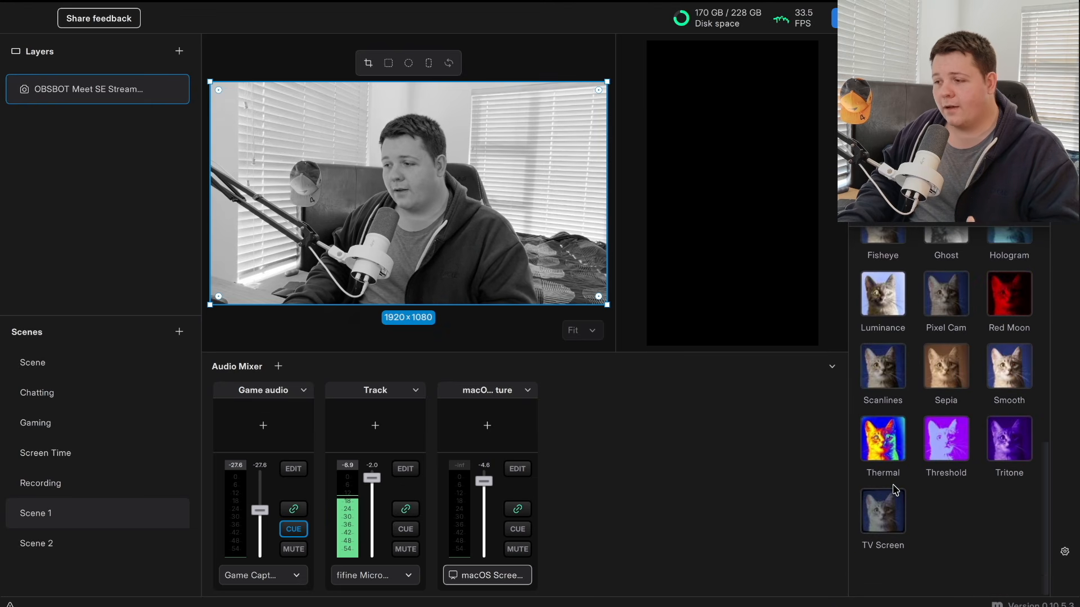
scroll(894, 489, "up", 6)
scroll(895, 489, "up", 5)
Try a Hue/Saturation effect on the camera layer with saturation at 44% and value at -9%, and remove it.
left_click(918, 511)
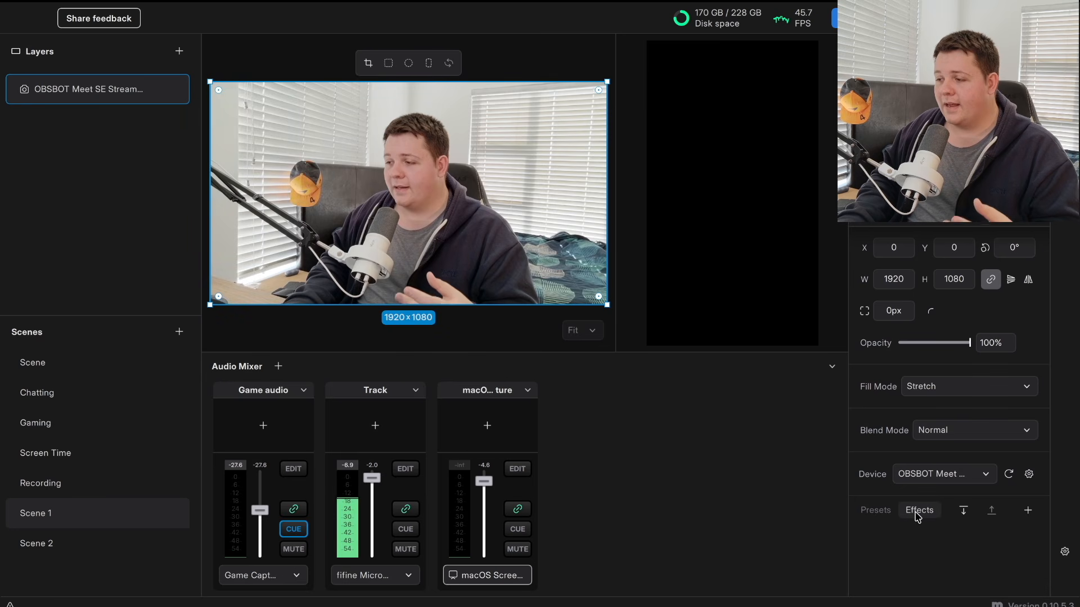
left_click(1027, 510)
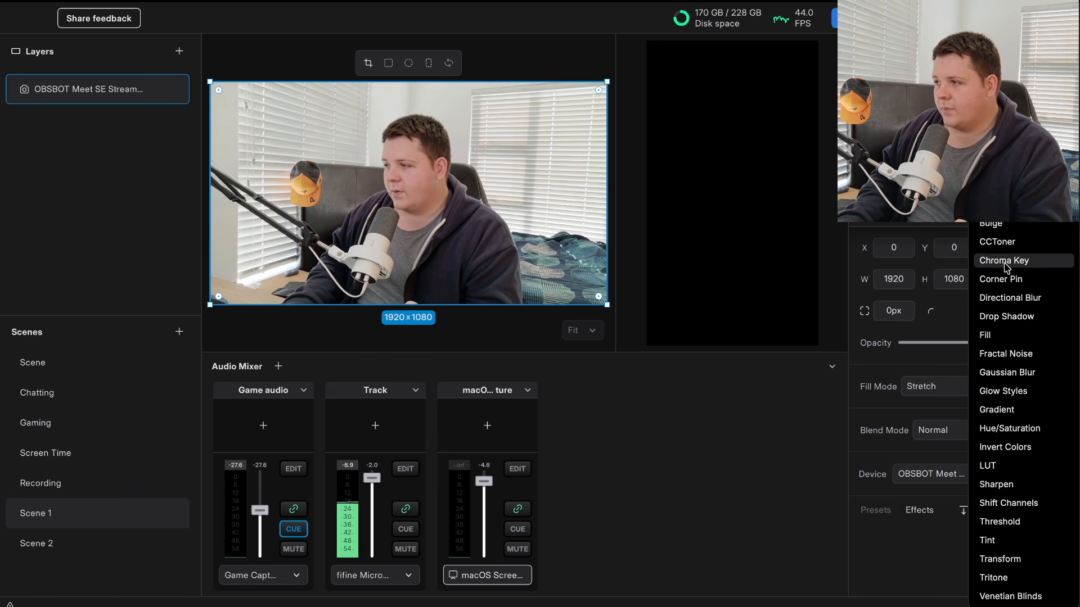
left_click(1009, 429)
left_click(870, 541)
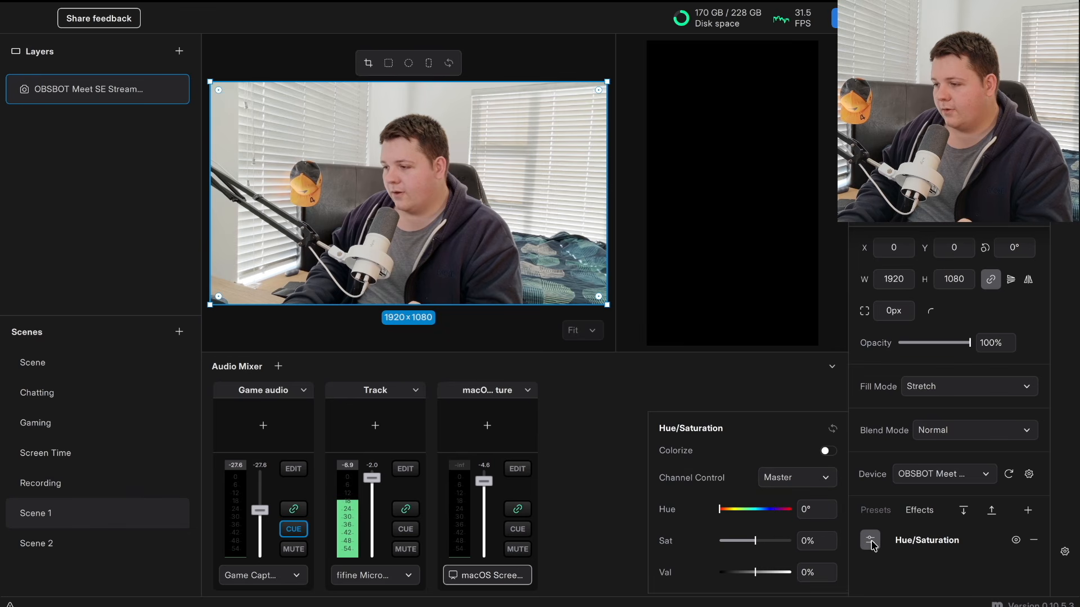
mouse_move(719, 509)
left_mouse_down()
mouse_move(779, 509)
mouse_move(719, 509)
left_mouse_up()
left_click_drag(757, 542, 751, 573)
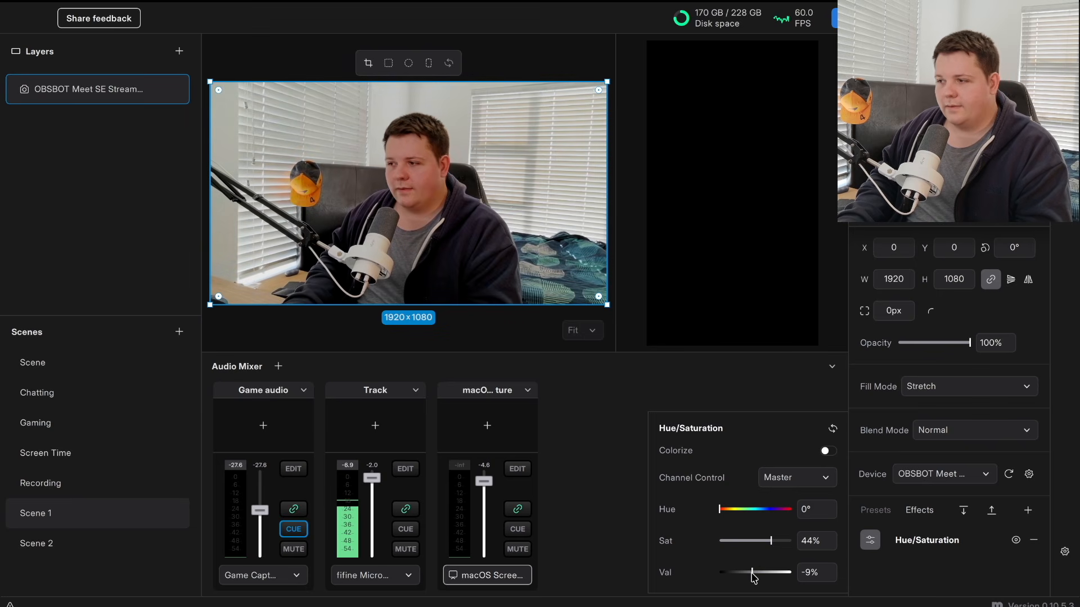
left_click(1033, 541)
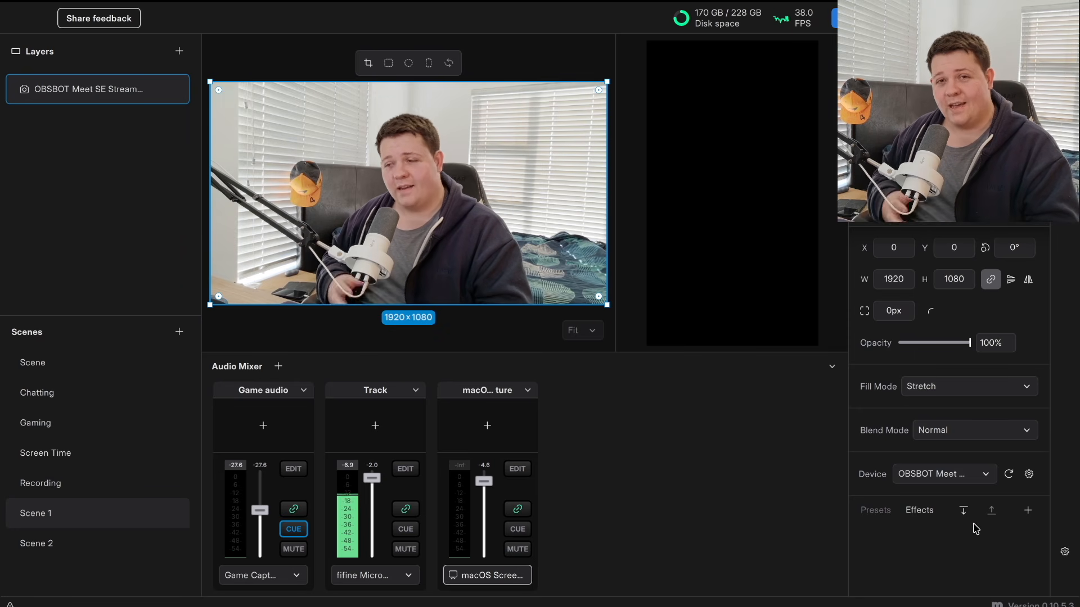
left_click(1027, 510)
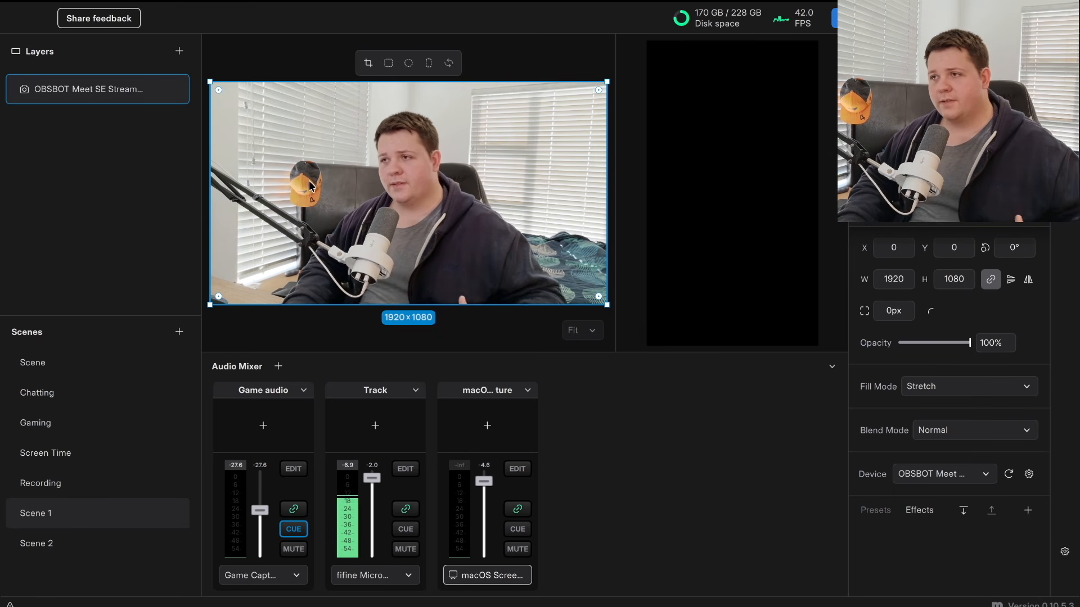
Switch between the portrait and landscape canvases to compare their separate layer lists, ending on the portrait canvas.
left_click(698, 206)
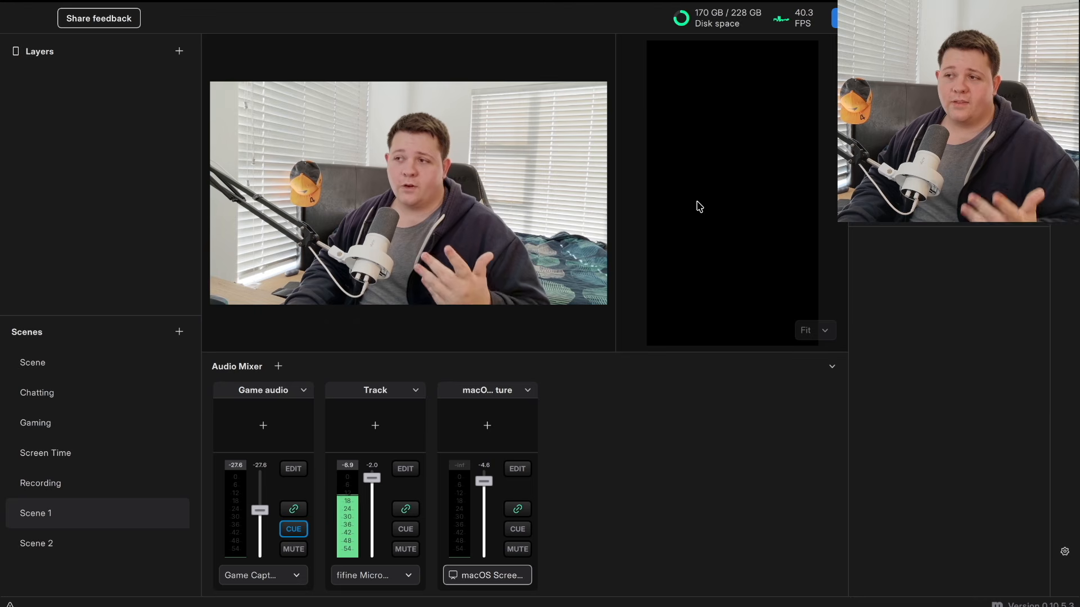
left_click(460, 203)
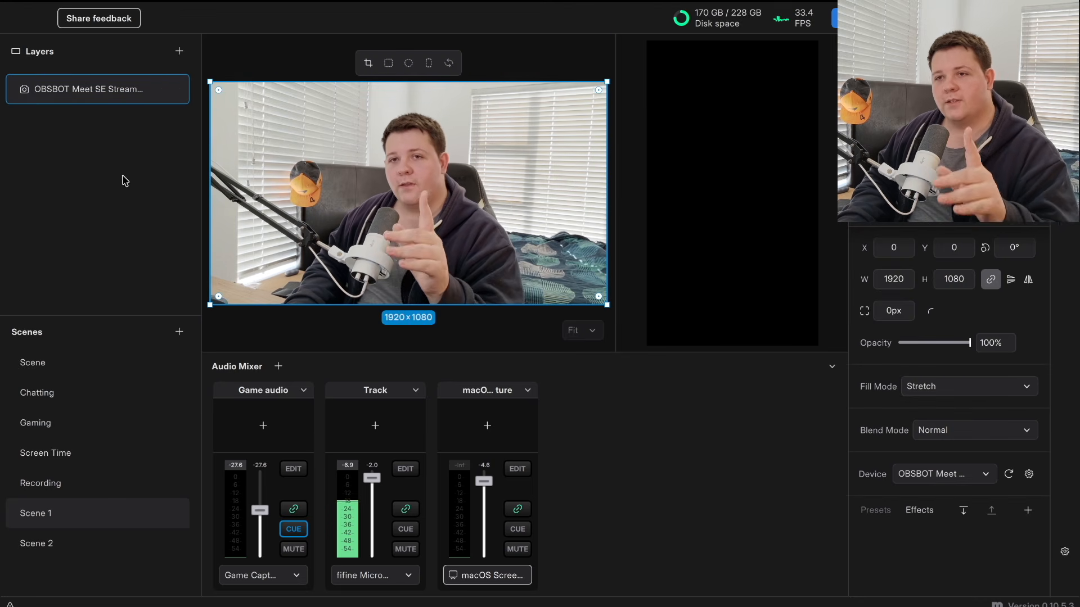
left_click(689, 221)
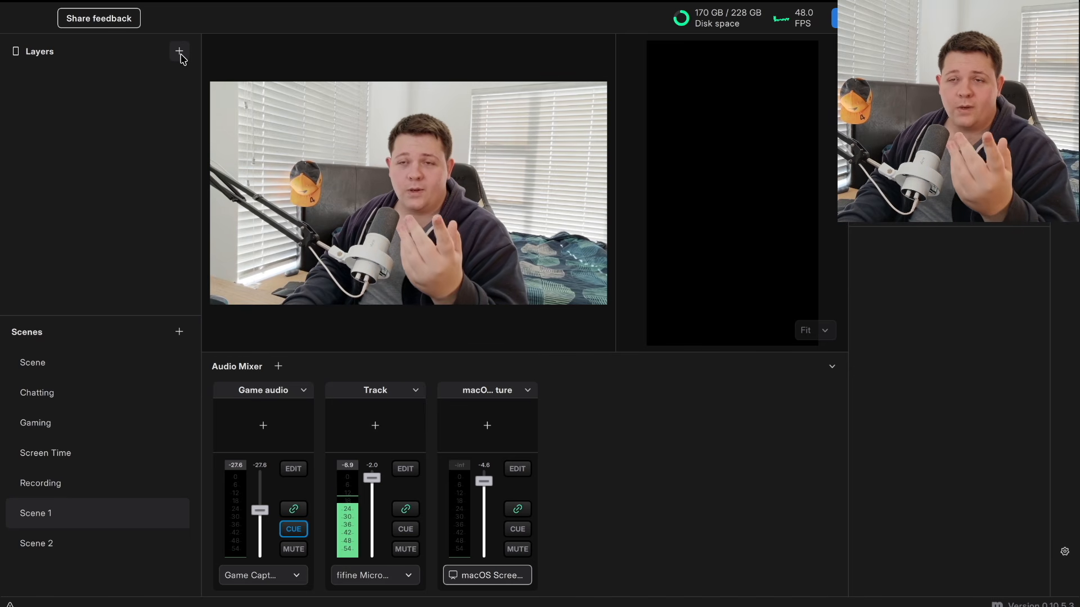
Add a video device layer to the portrait canvas using the OBSBOT Meet SE StreamCamera.
left_click(179, 56)
left_click(234, 53)
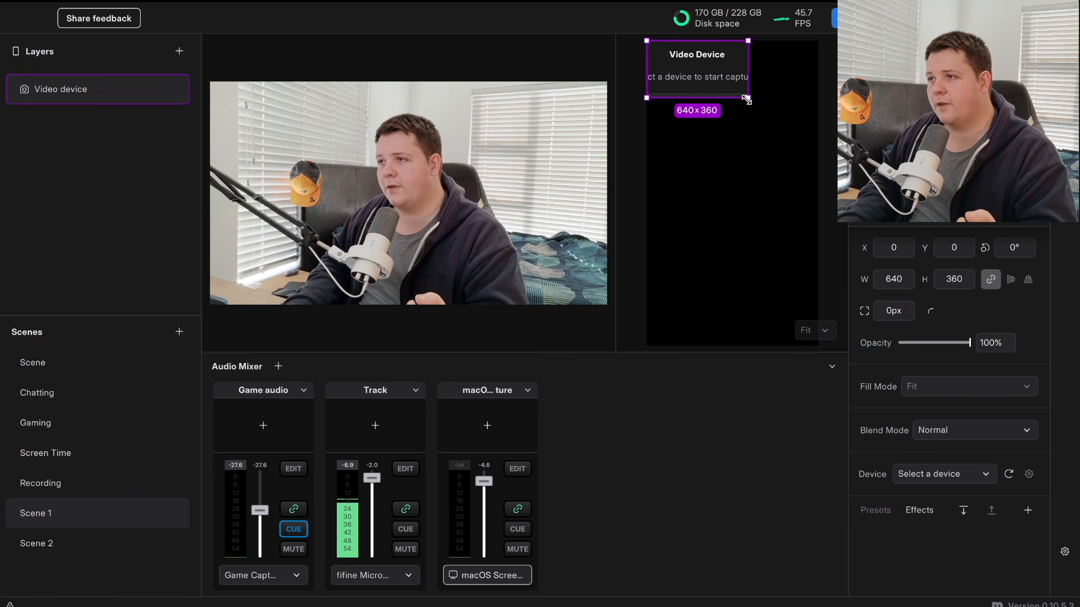
left_click_drag(750, 99, 907, 187)
left_click(756, 150)
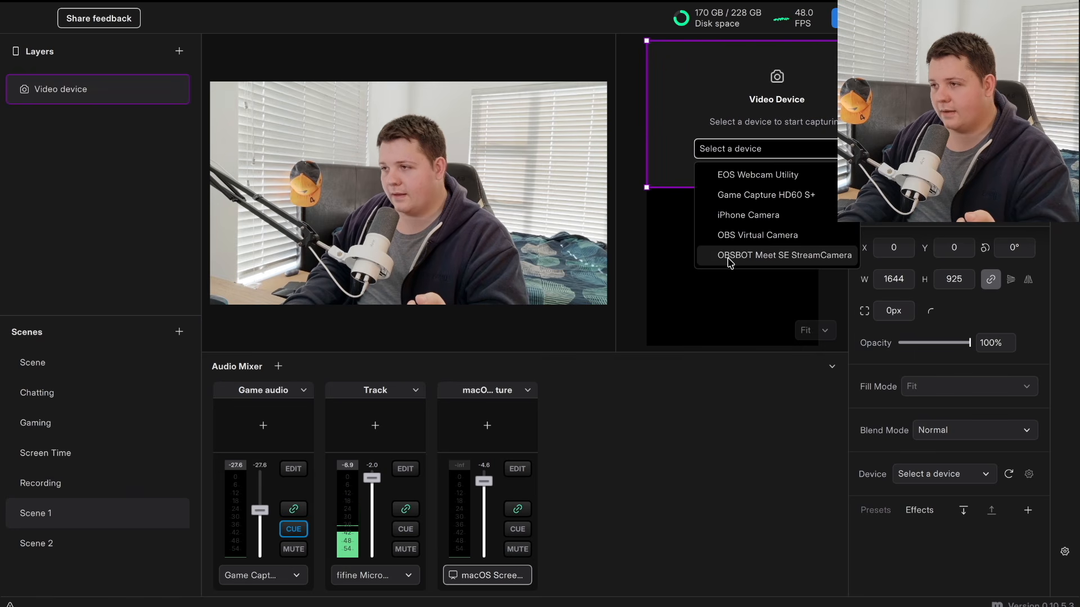
left_click(728, 259)
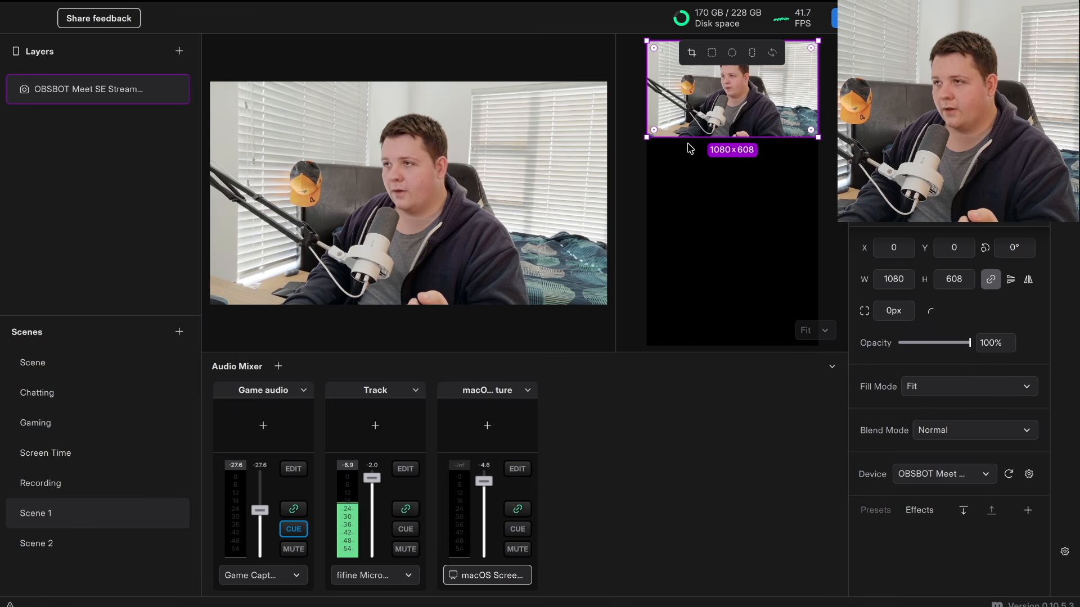
Crop the camera layer to the portrait shape and enlarge it to fill the 1080 × 1920 portrait canvas.
left_click(749, 59)
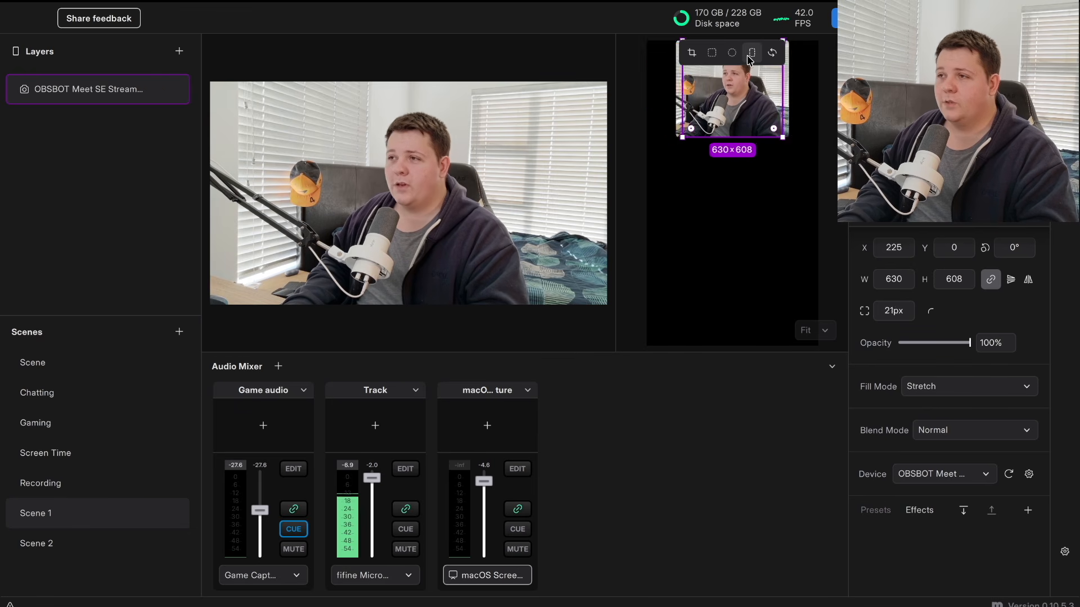
left_click_drag(704, 137, 638, 292)
left_click_drag(700, 209, 735, 204)
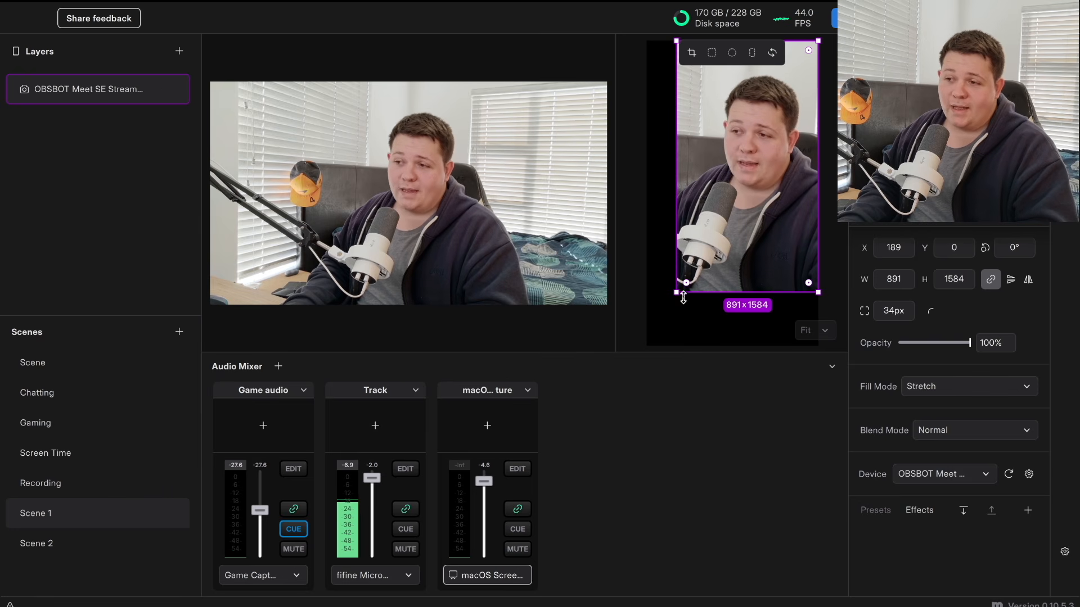
left_click_drag(676, 292, 646, 329)
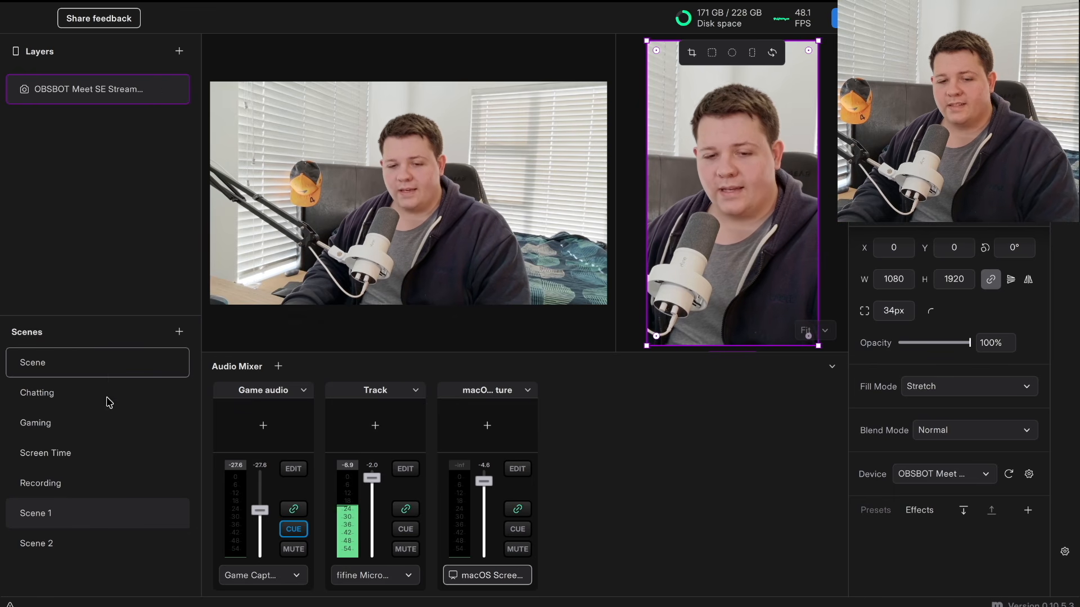
Add a full-canvas video device layer to Scene 2's landscape canvas using the Game Capture HD60 S+.
left_click(79, 544)
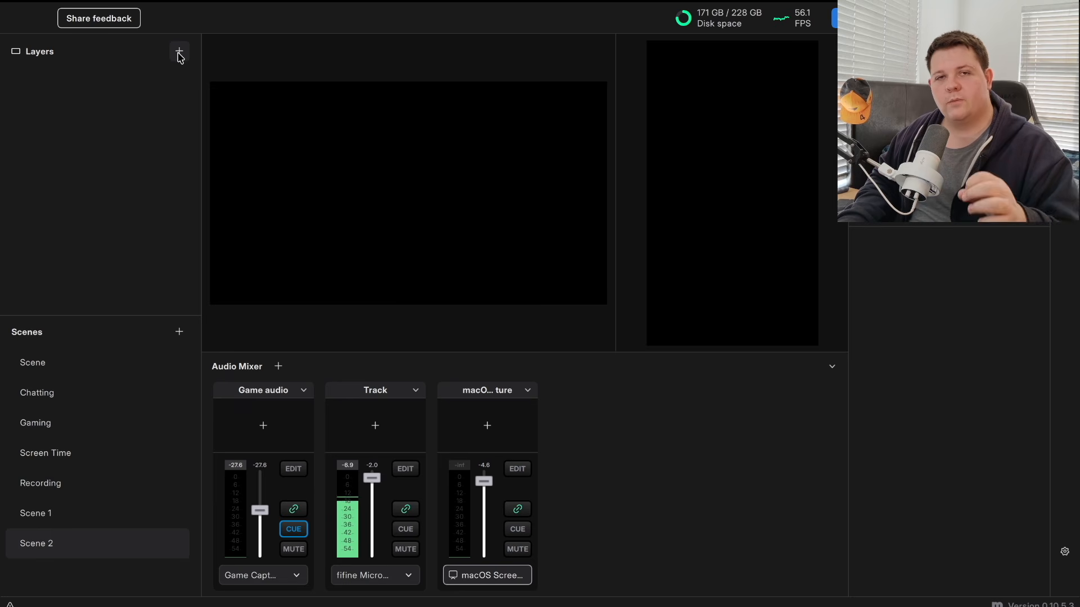
left_click(179, 53)
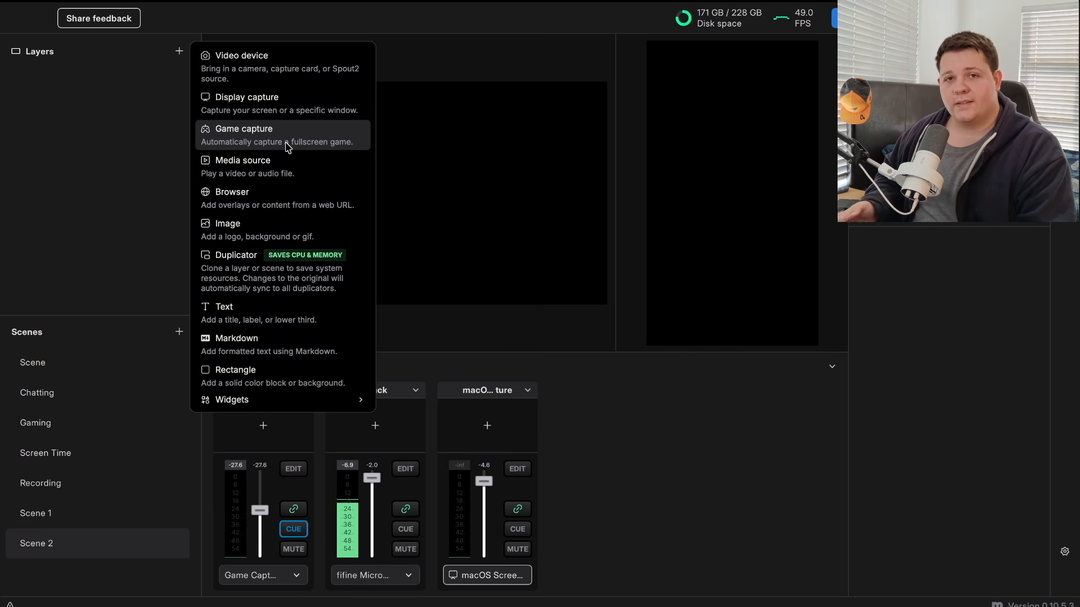
left_click(246, 69)
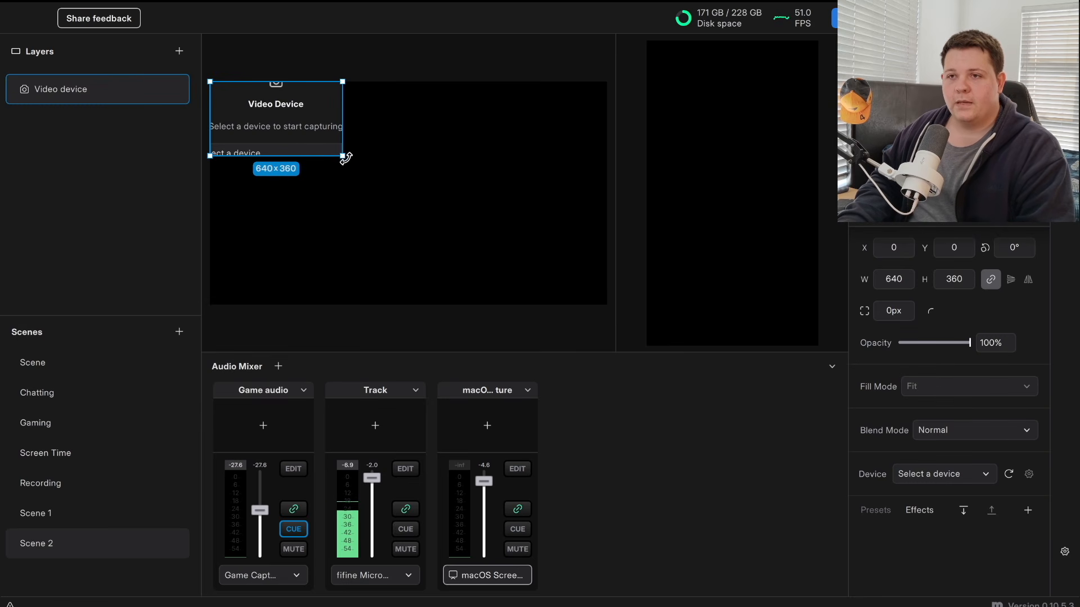
left_click_drag(341, 154, 607, 305)
left_click(408, 234)
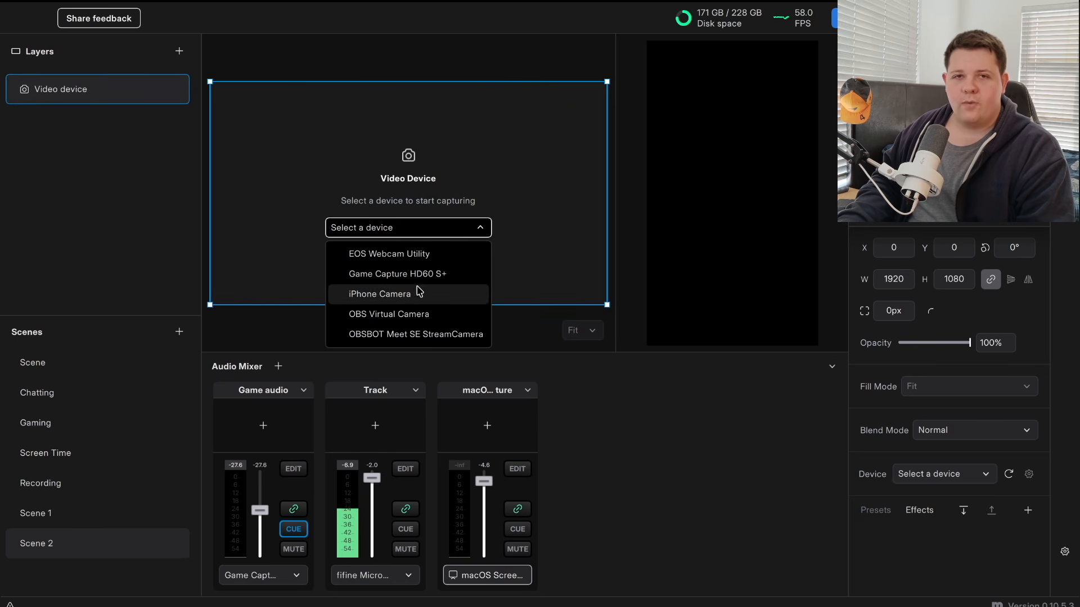
left_click(430, 274)
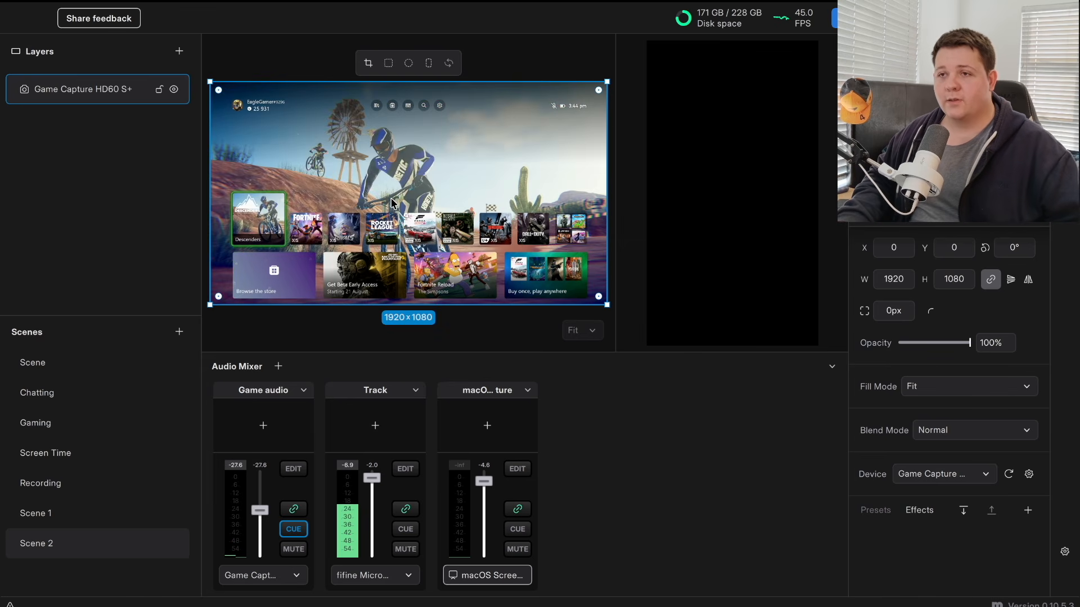
Try the rounded square, circle and portrait crop shapes on the game capture layer, and reset the crop to the full frame.
left_click(390, 64)
left_click(415, 65)
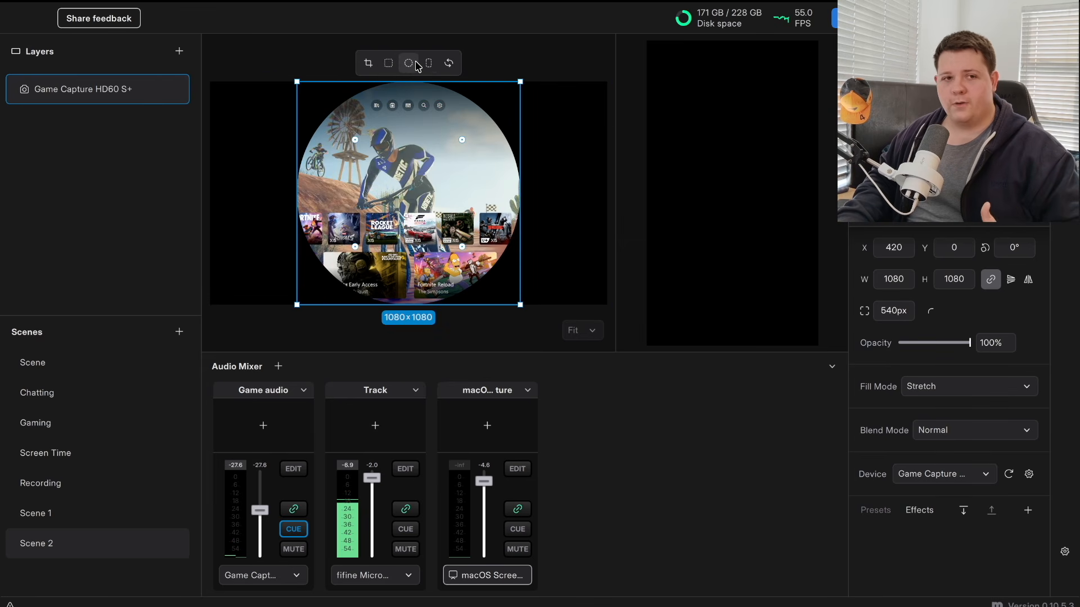
left_click(426, 64)
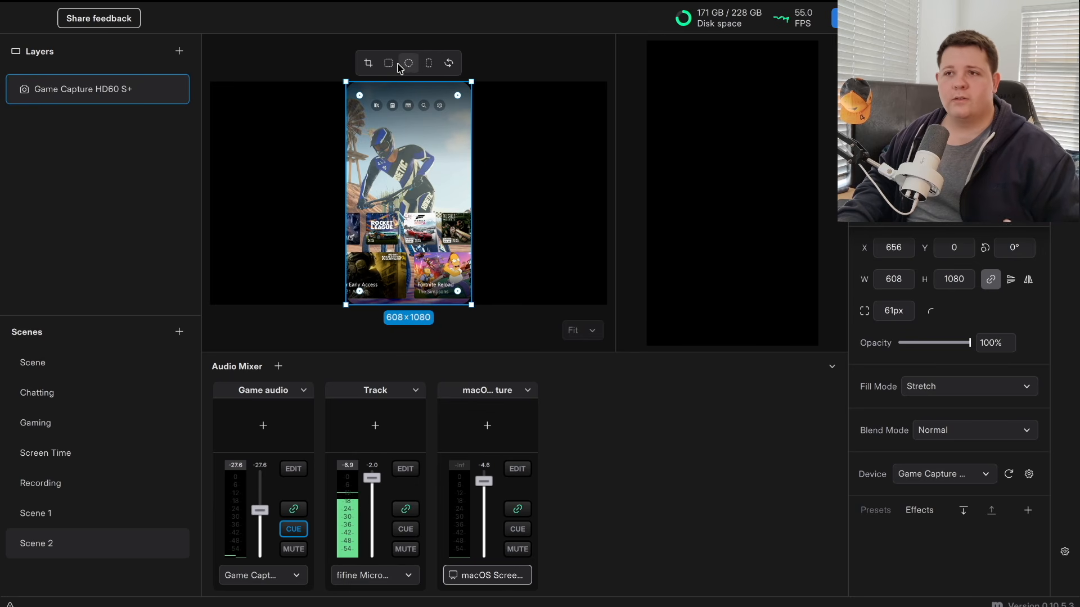
left_click(396, 64)
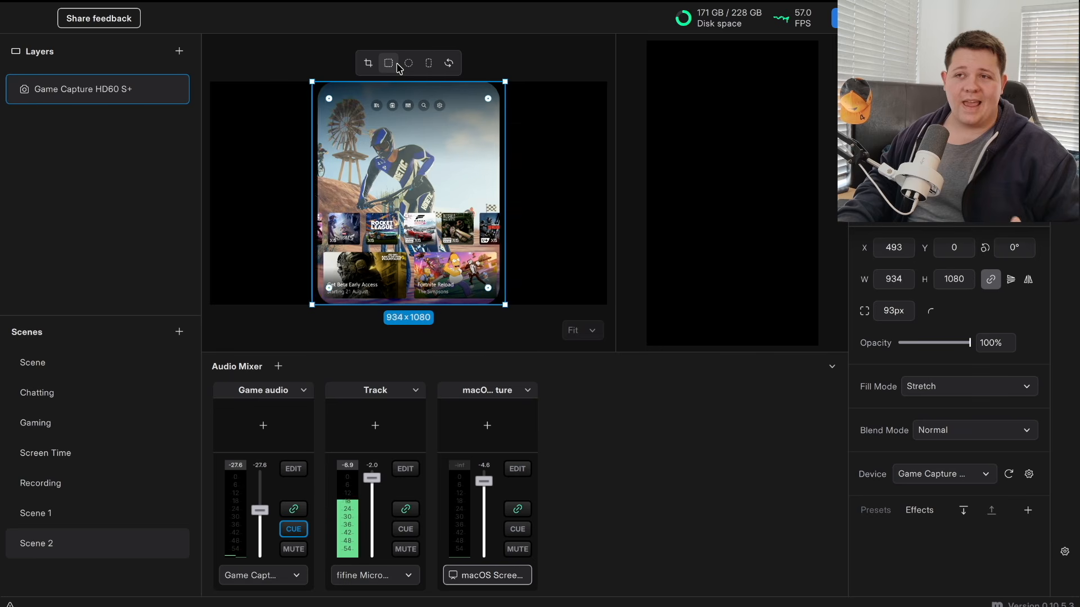
left_click(450, 63)
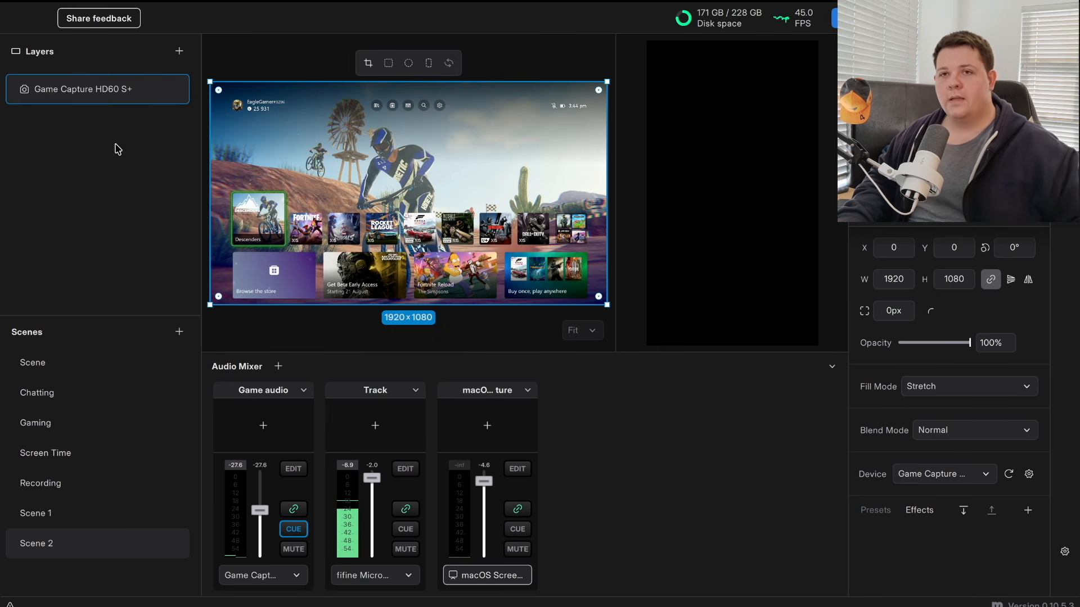
Add a second video device layer above the game capture using the OBSBOT Meet SE StreamCamera.
left_click(179, 51)
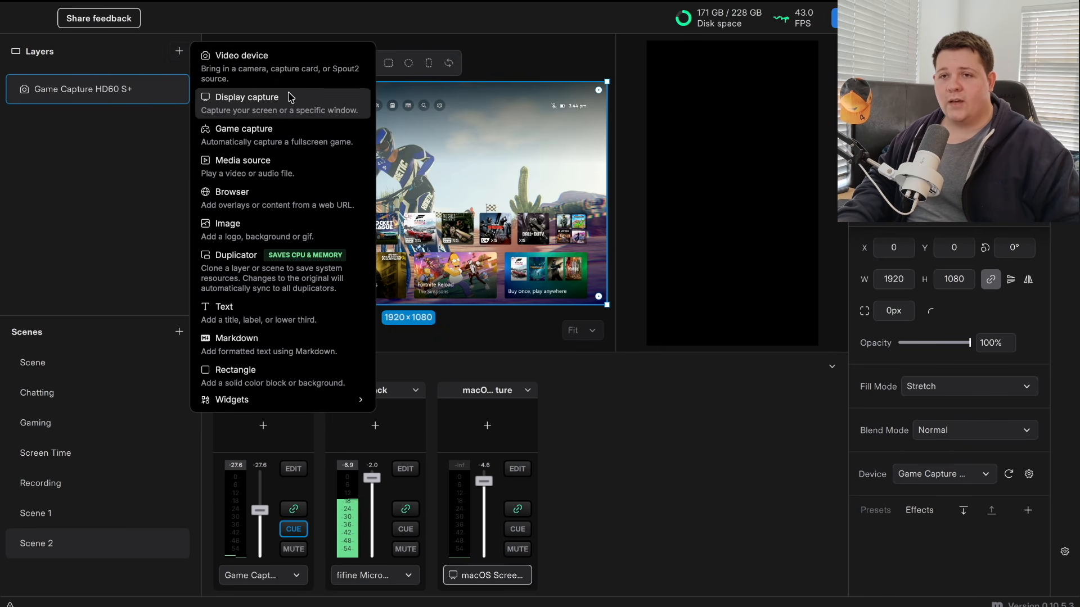
left_click(256, 72)
left_click(266, 151)
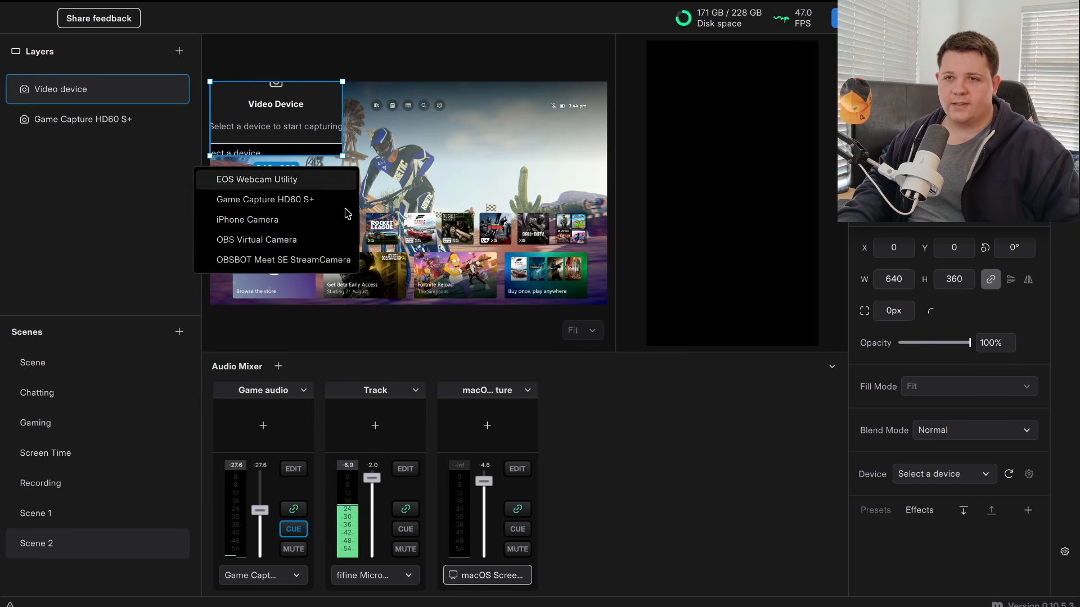
left_click(265, 259)
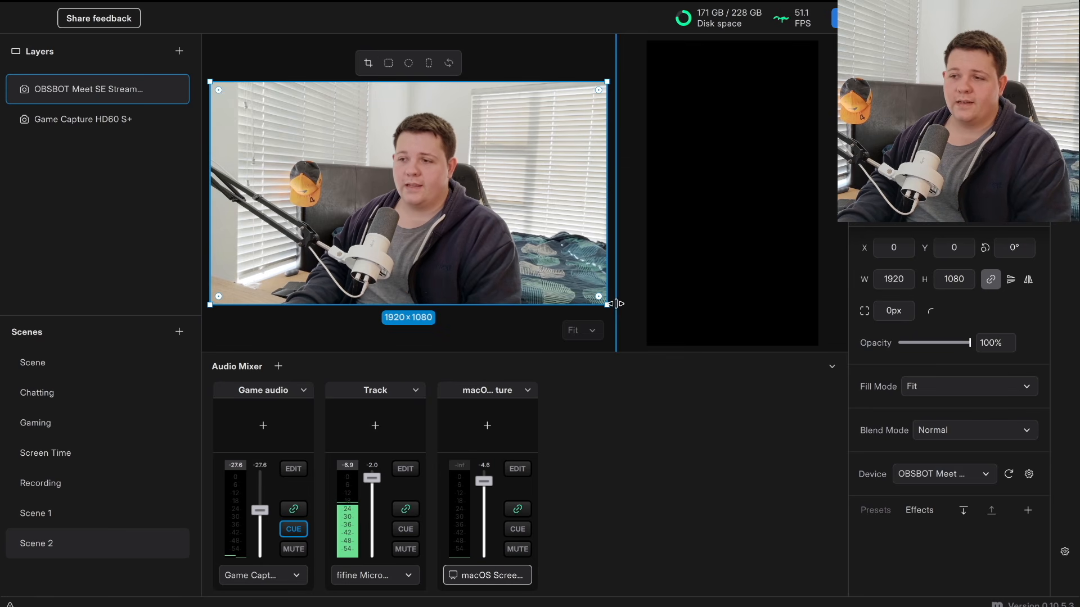
Crop the camera layer to a rounded square, shrink it to about 482 × 482 and place it in the landscape canvas's upper-right corner.
left_click_drag(614, 303, 453, 218)
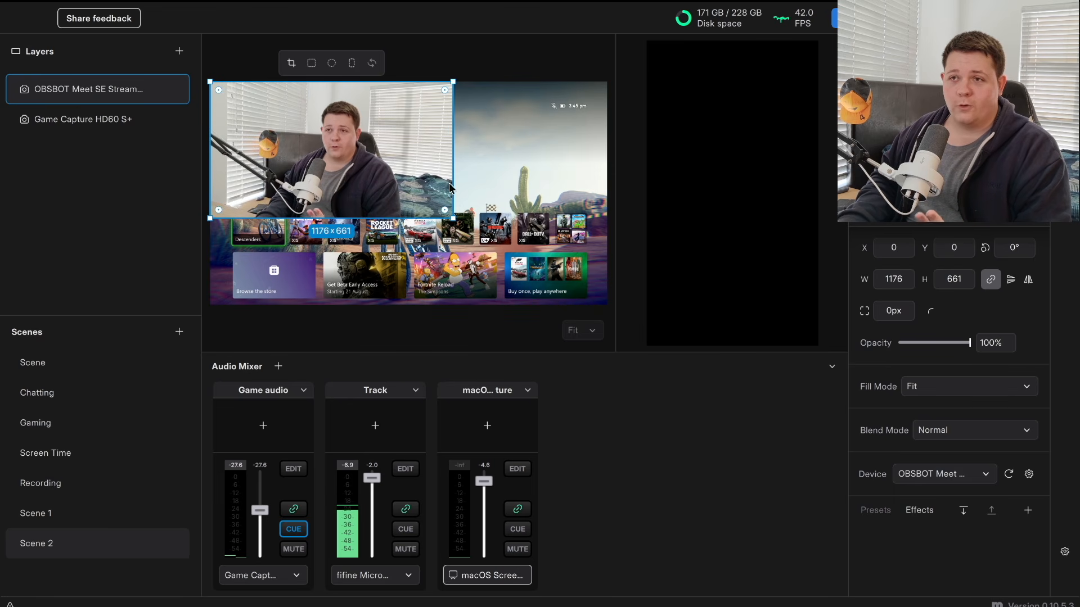
left_click(311, 63)
left_click_drag(331, 184, 532, 179)
left_click_drag(473, 219, 504, 182)
left_click_drag(565, 121, 561, 125)
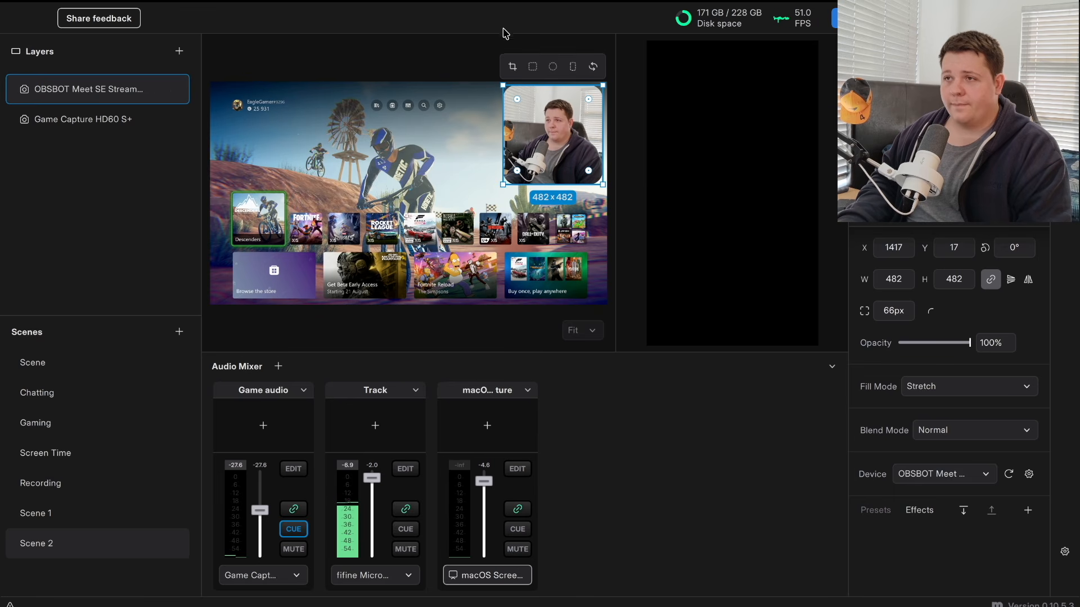
Try the portrait crop shape on the camera layer, shifting it closer to the canvas's right edge with a corner radius of about 72 px.
left_click(572, 67)
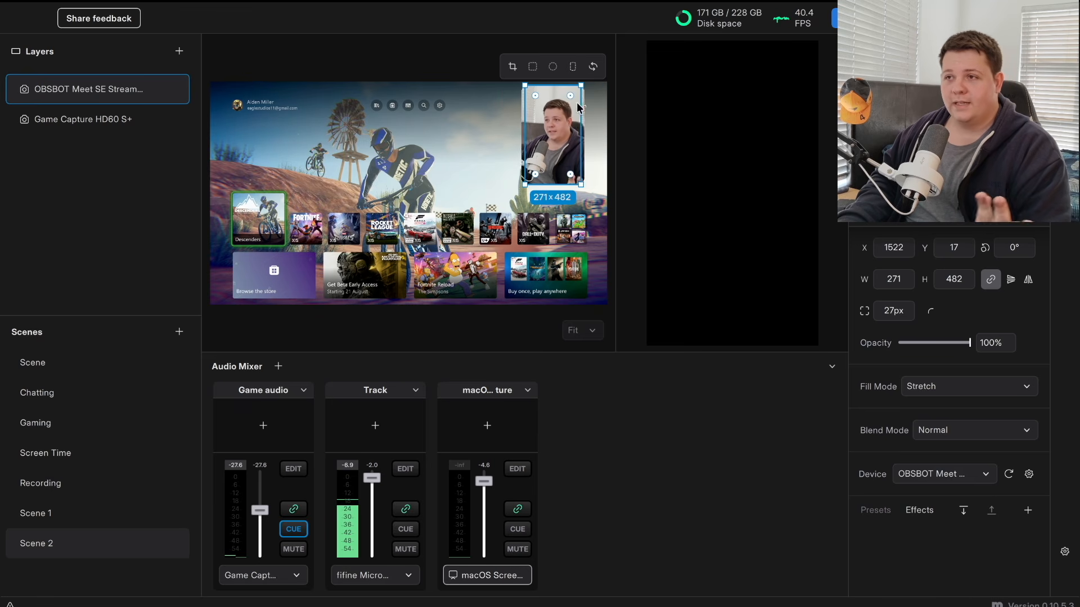
left_click_drag(556, 155, 576, 157)
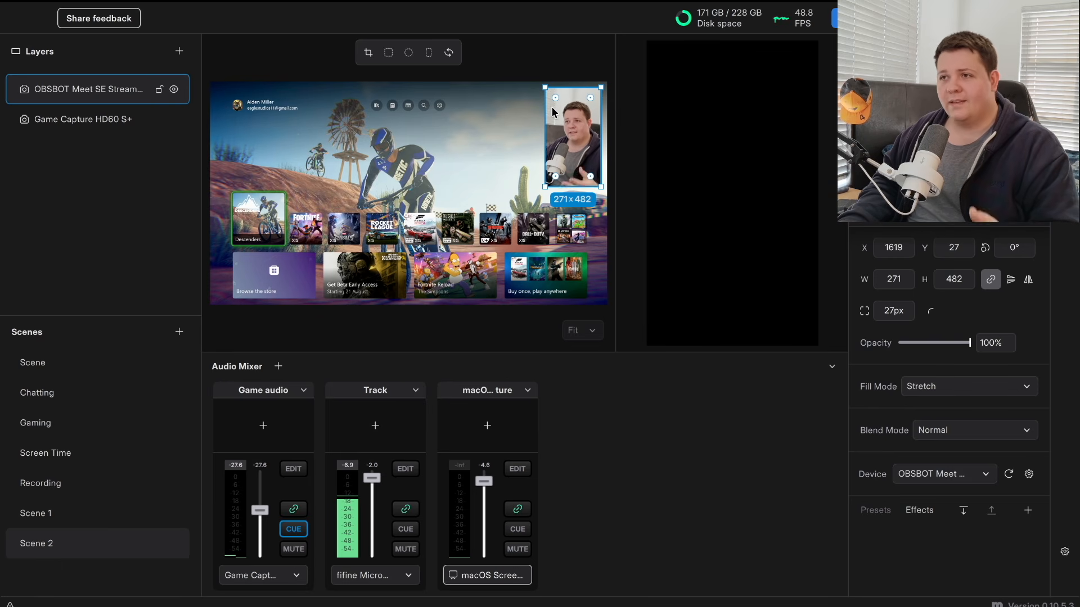
left_click_drag(556, 96, 559, 102)
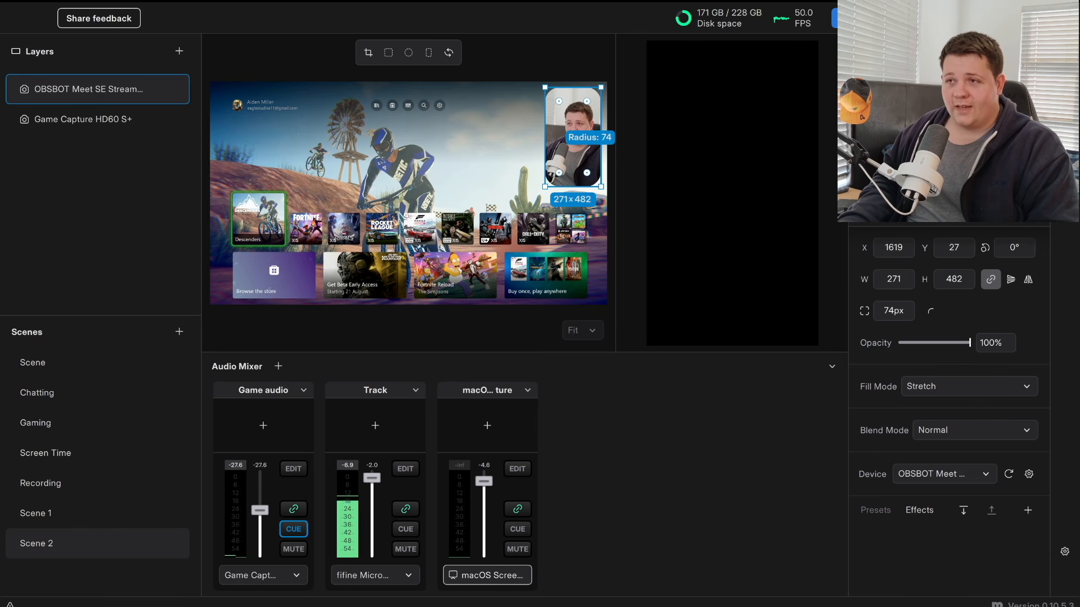
left_click(554, 67)
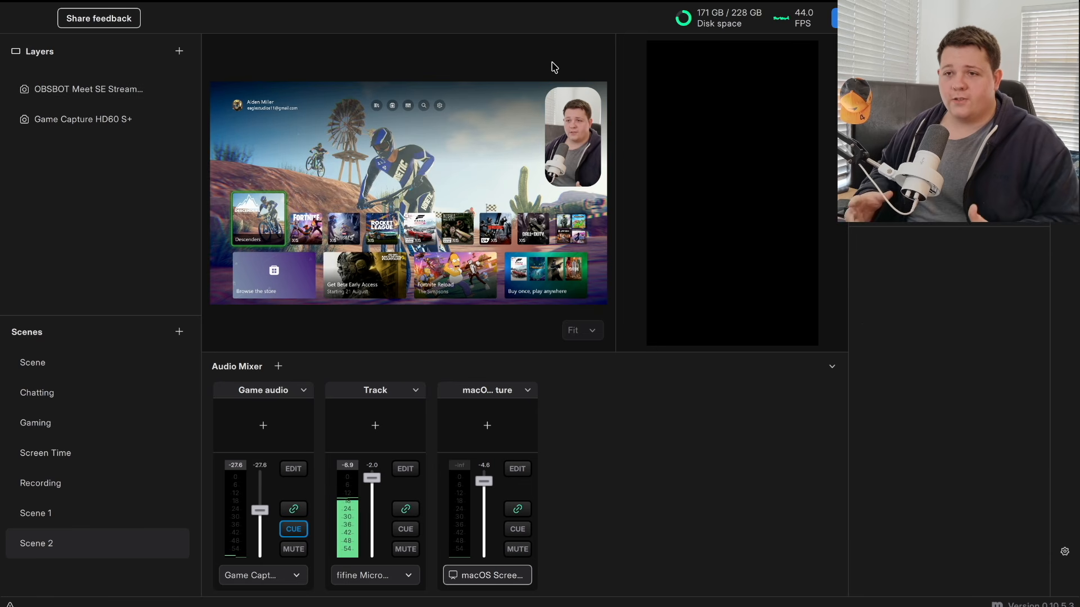
Crop the camera layer to a circle, fit it into the landscape canvas's upper-right corner and shrink it slightly.
left_click(569, 141)
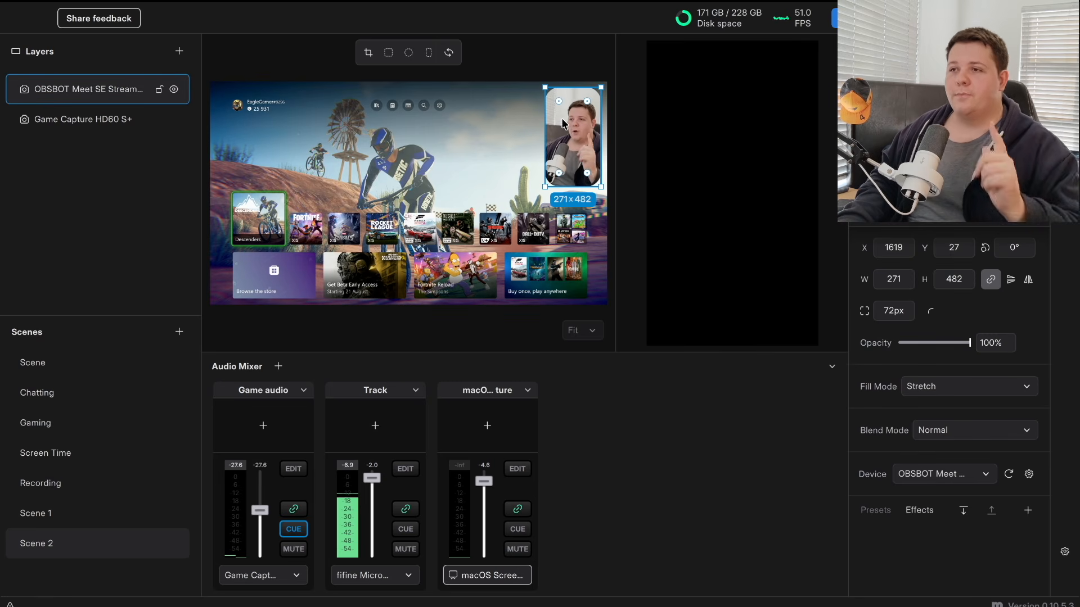
mouse_move(561, 114)
left_mouse_down()
mouse_move(570, 113)
mouse_move(402, 117)
mouse_move(570, 120)
left_mouse_up()
left_click(408, 54)
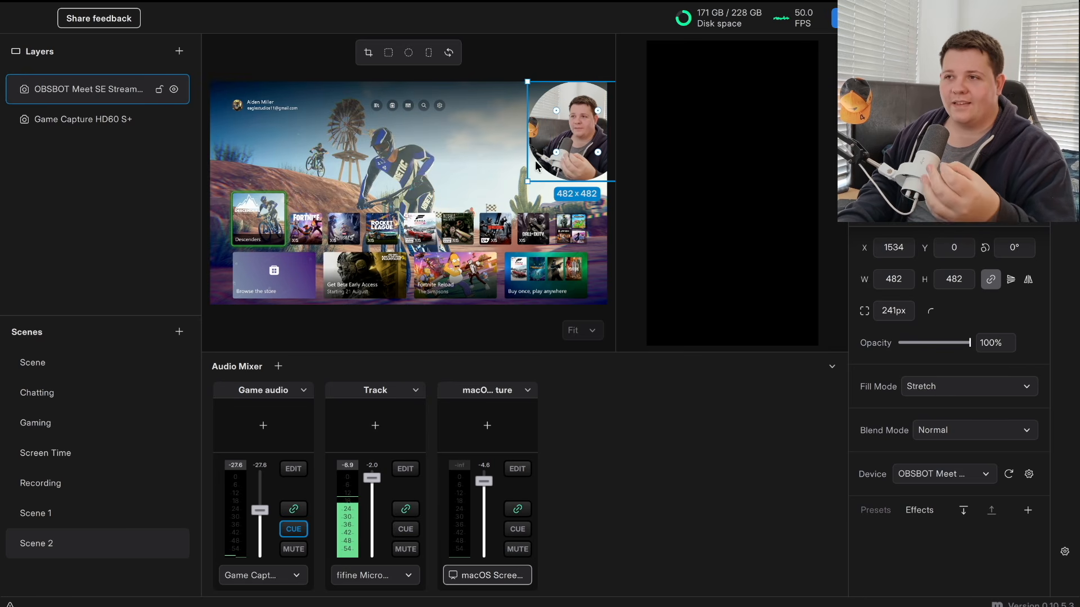
mouse_move(579, 122)
left_mouse_down()
mouse_move(550, 123)
mouse_move(559, 123)
left_mouse_up()
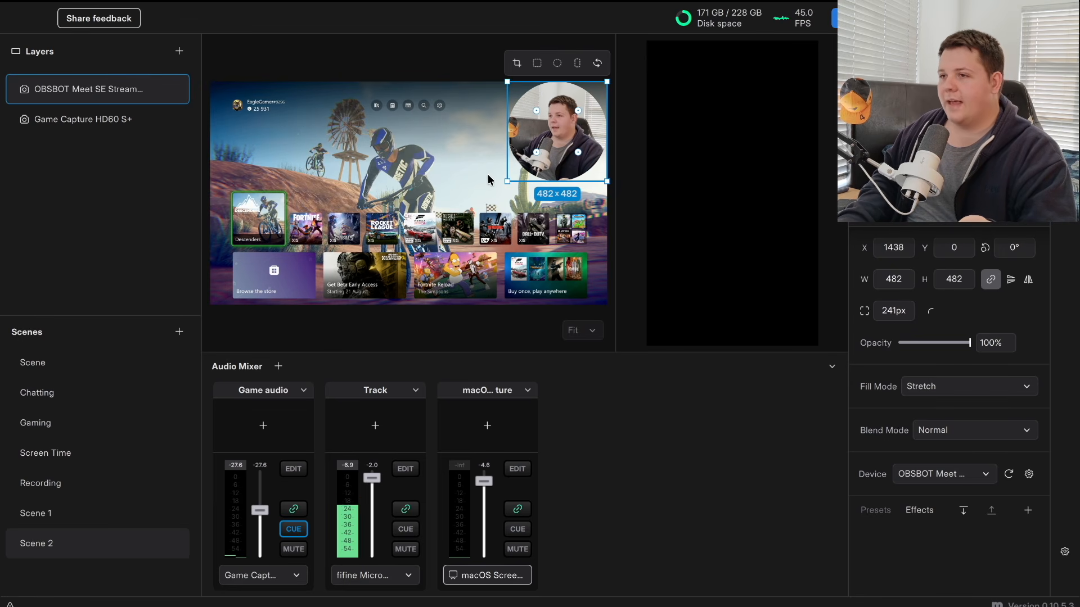
left_click_drag(504, 181, 519, 169)
left_click(523, 55)
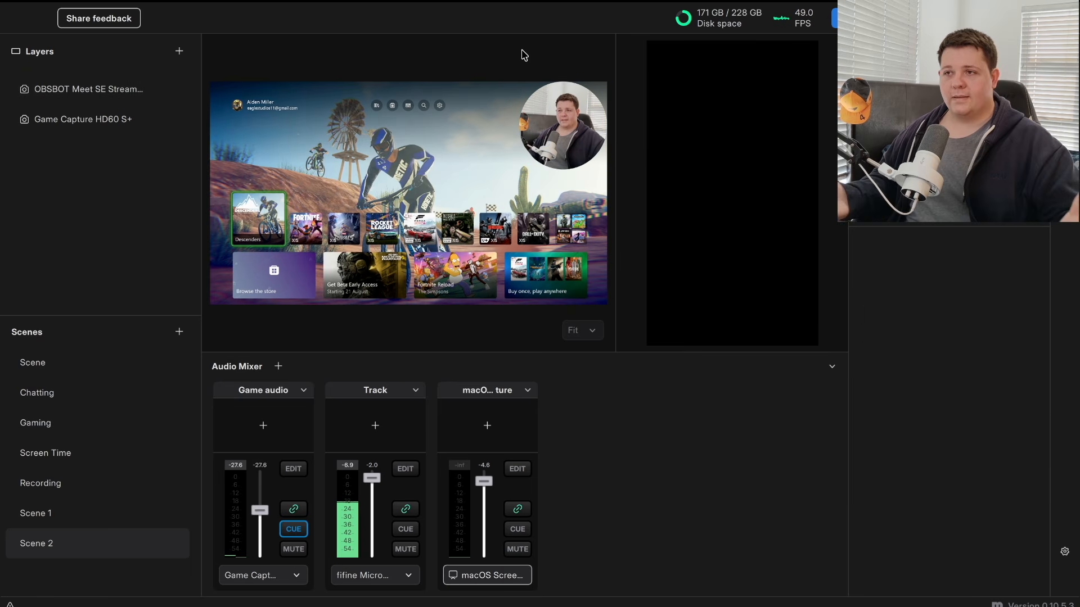
Add a Game Capture HD60 S+ layer to Scene 2's portrait canvas and move it into the lower half.
left_click(742, 241)
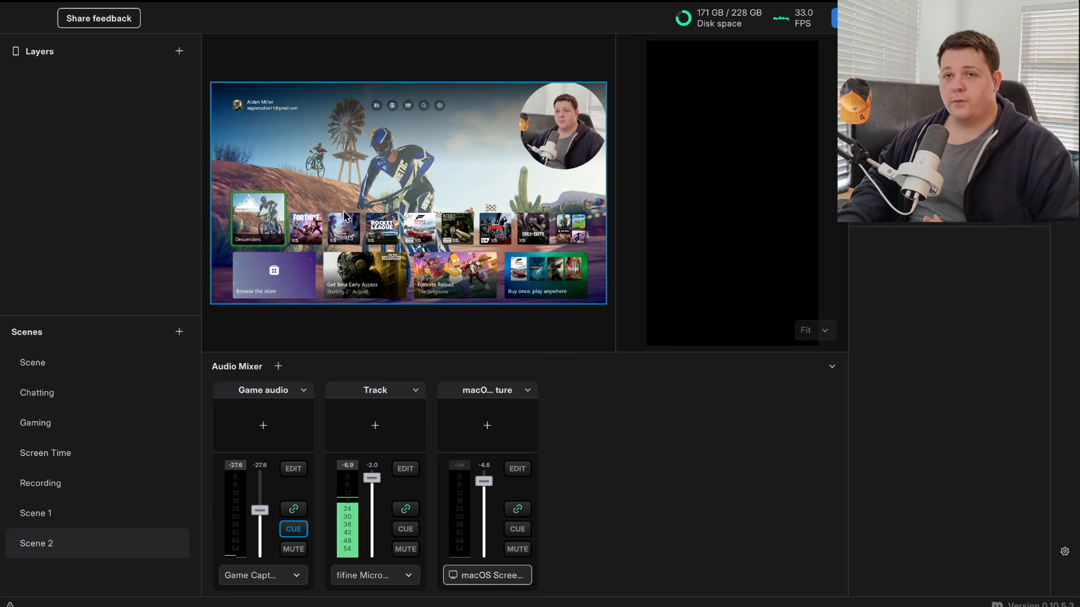
left_click(179, 52)
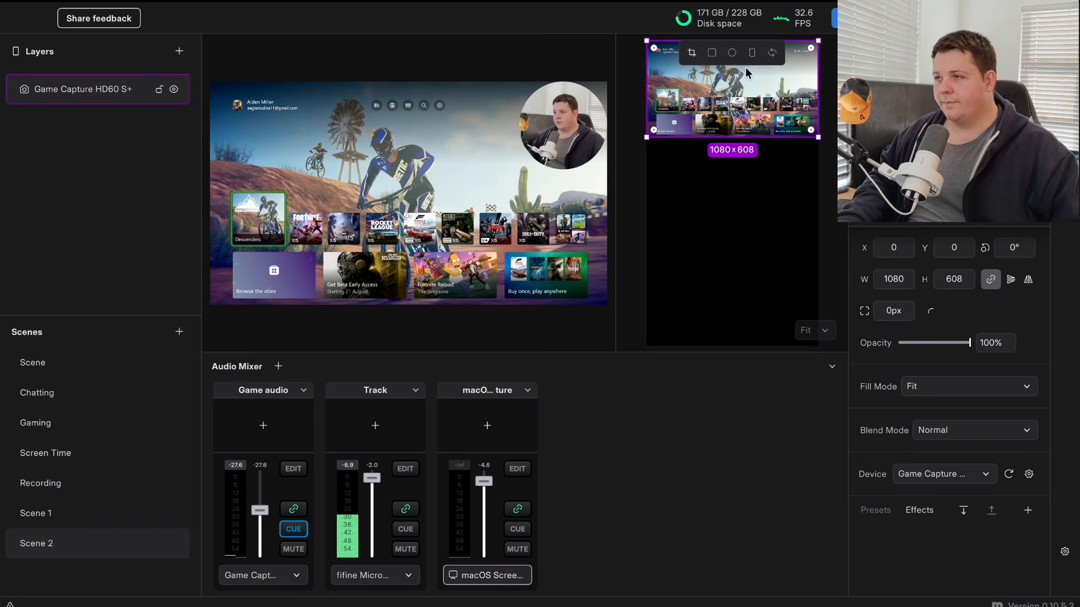
left_click_drag(741, 74, 742, 255)
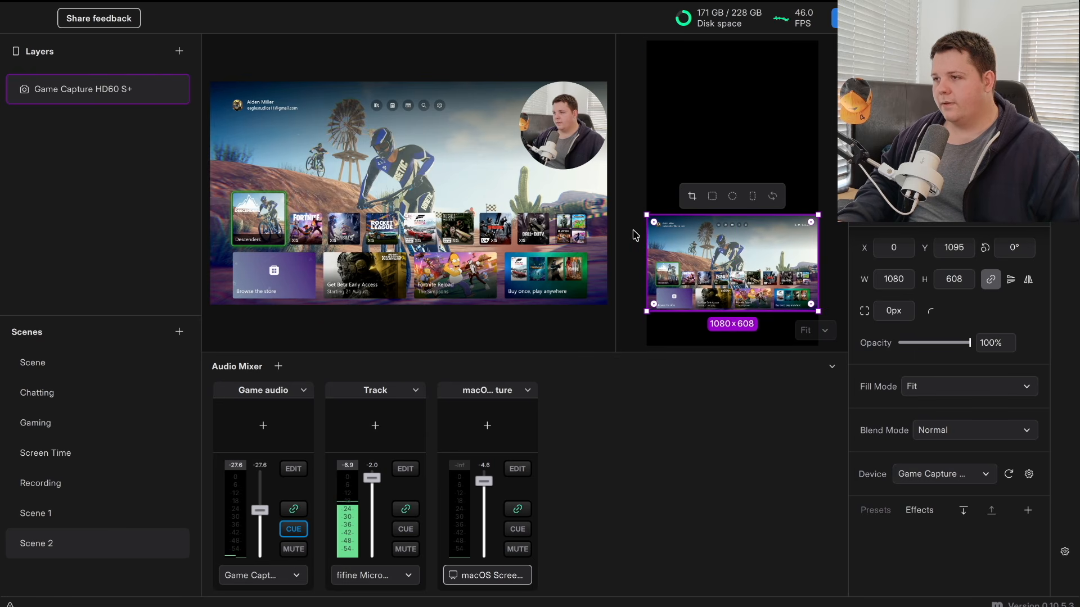
Enlarge the portrait game capture layer to about 2499 × 1406 and centre it horizontally against the canvas's bottom edge.
left_click_drag(645, 215, 471, 116)
left_click_drag(685, 208, 731, 223)
left_click_drag(727, 222, 731, 233)
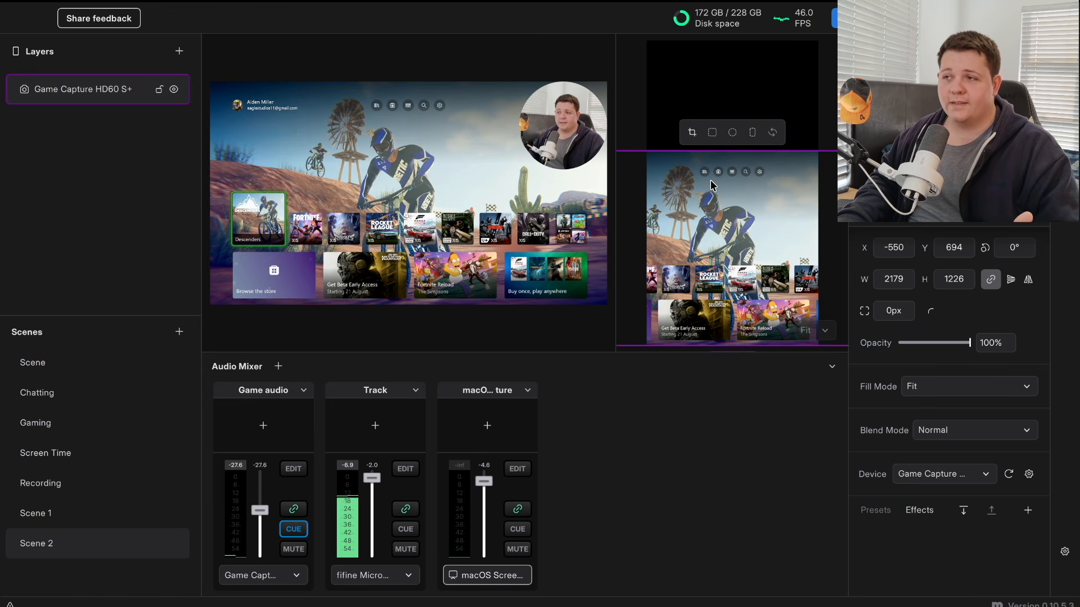
scroll(710, 180, "down", 3)
scroll(710, 180, "down", 1)
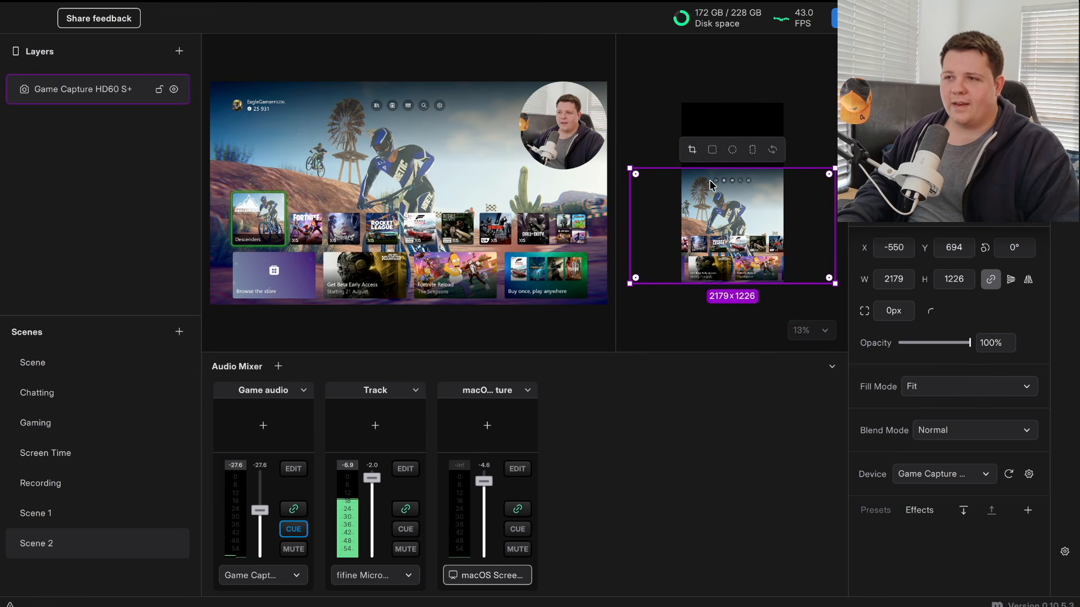
left_click_drag(628, 169, 596, 152)
mouse_move(693, 216)
left_mouse_down()
mouse_move(715, 220)
mouse_move(705, 221)
left_mouse_up()
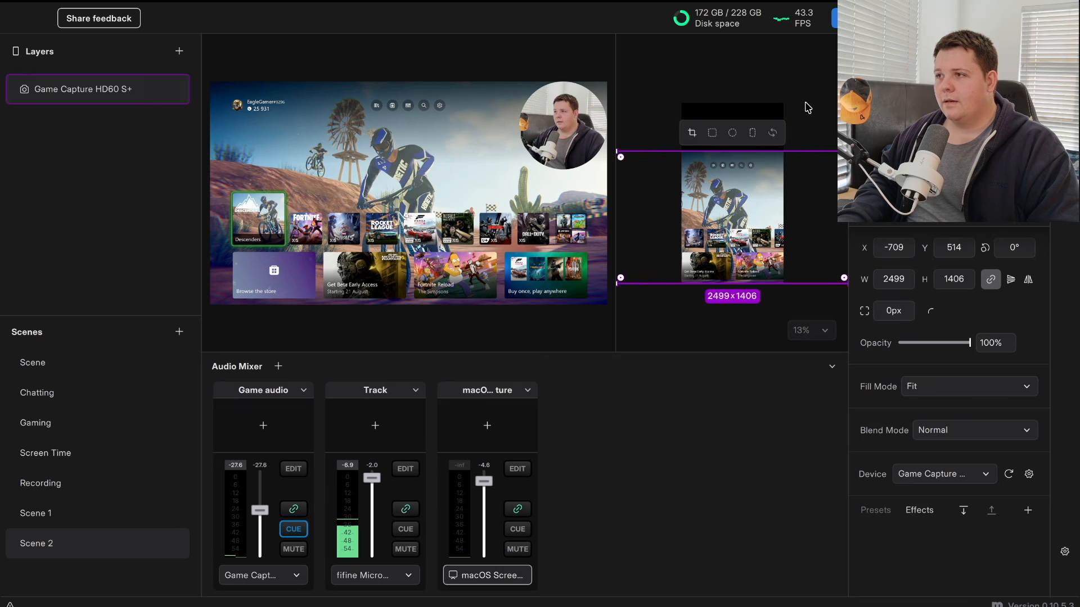
left_click(808, 108)
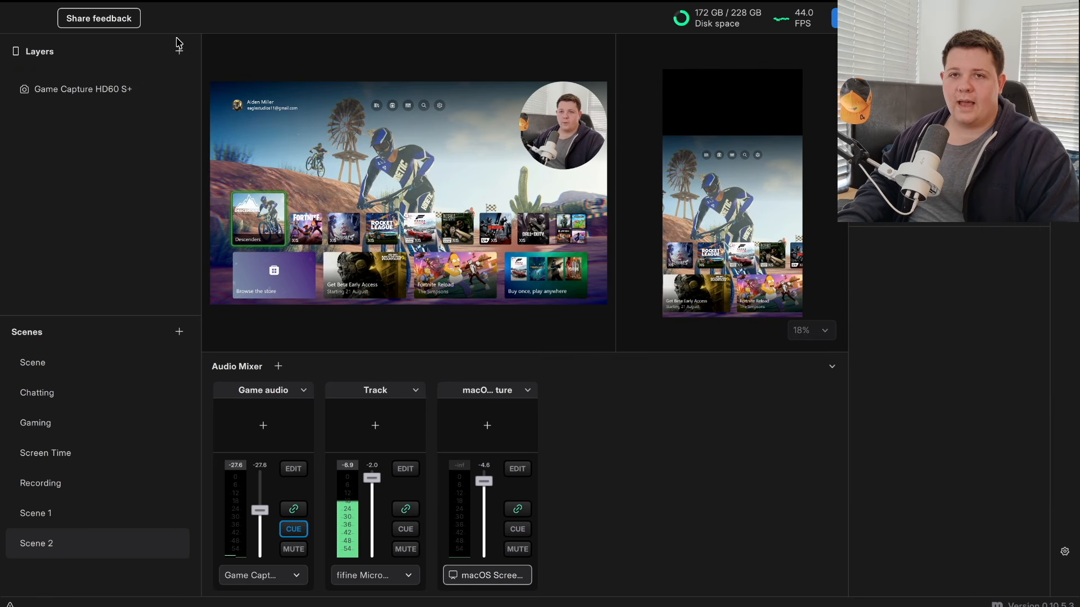
Add an OBSBOT Meet SE StreamCamera layer to the portrait canvas at 1080 × 608 and place it across the top at Y -43.
left_click(180, 50)
left_click(237, 53)
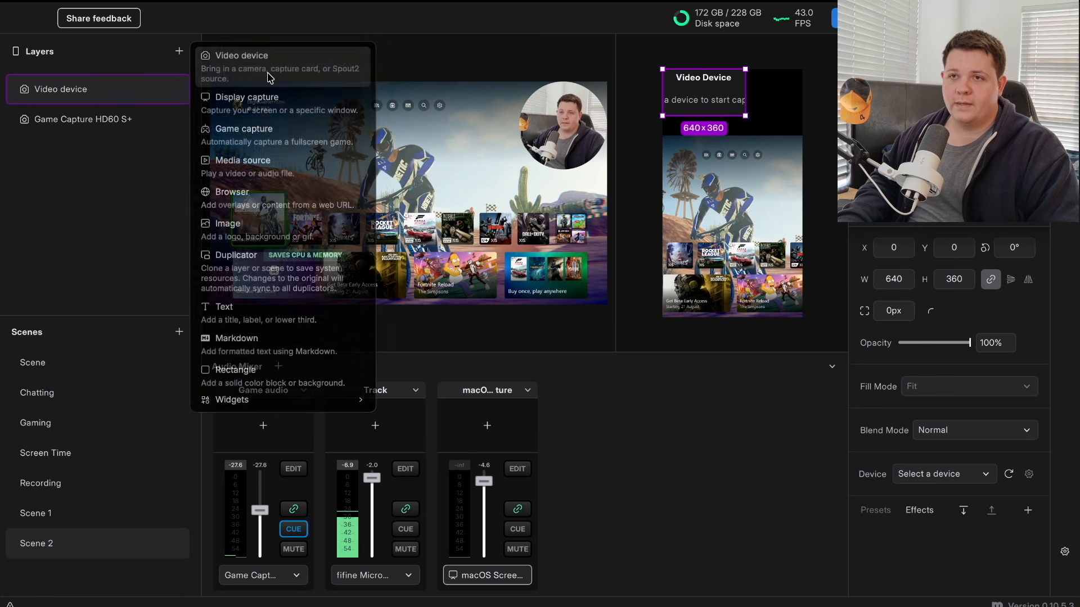
left_click_drag(745, 116, 763, 130)
left_click(736, 109)
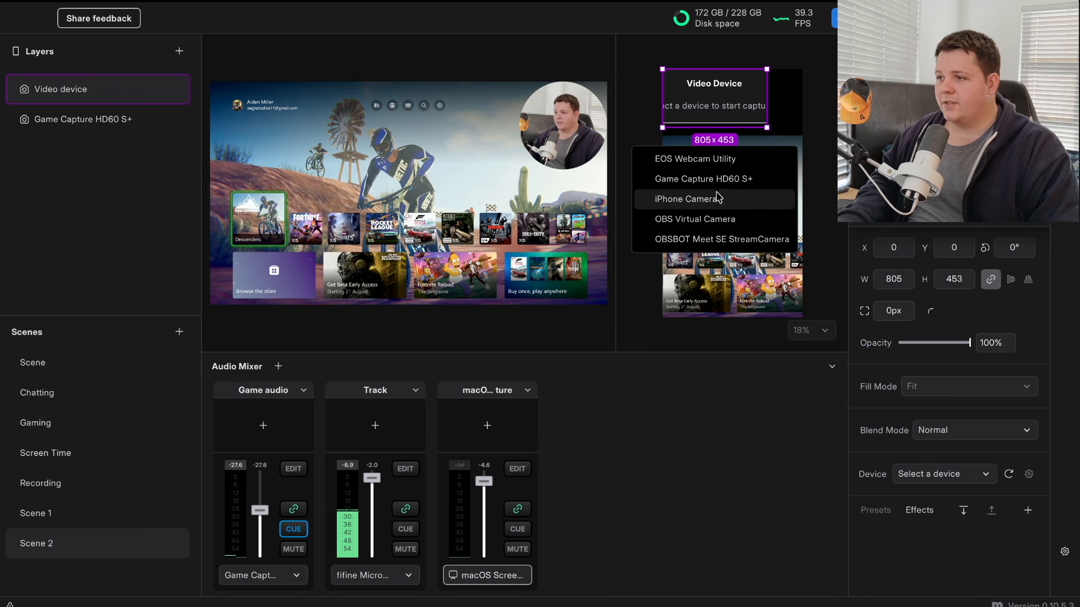
left_click(715, 239)
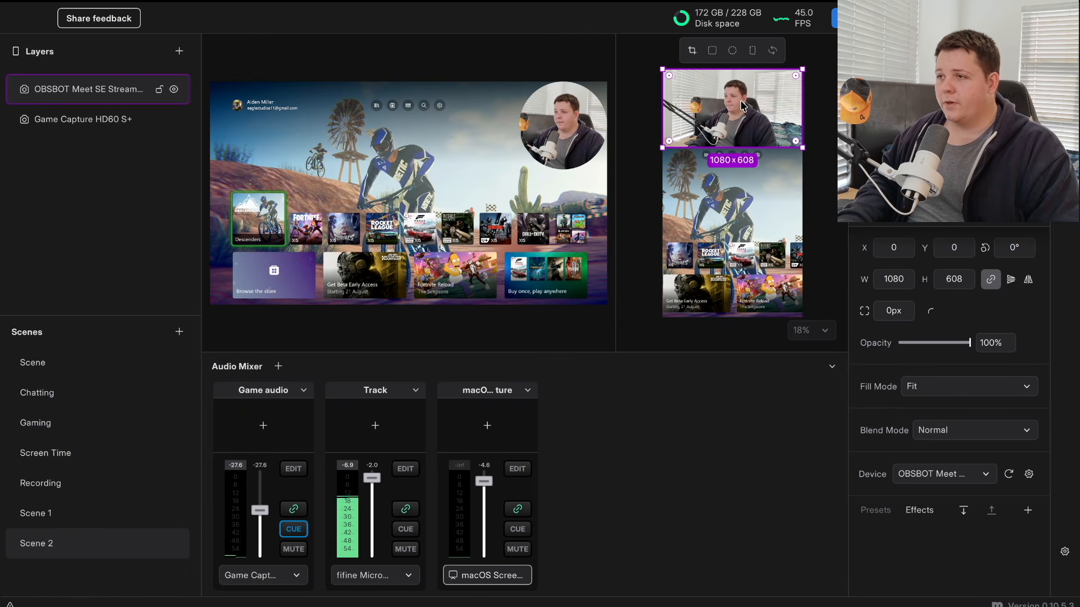
left_click_drag(741, 87, 741, 102)
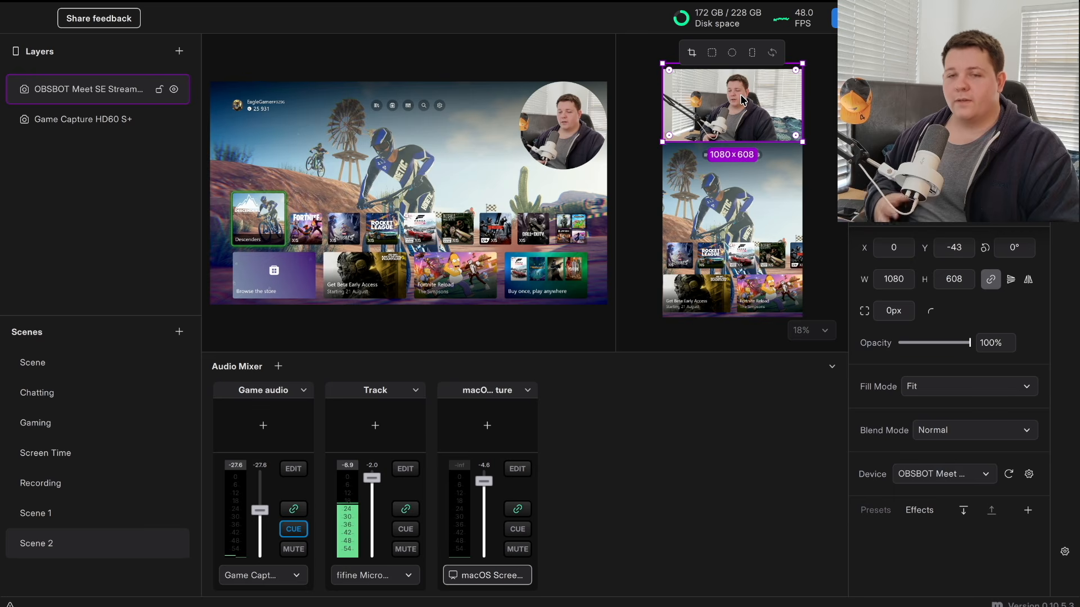
left_click(814, 91)
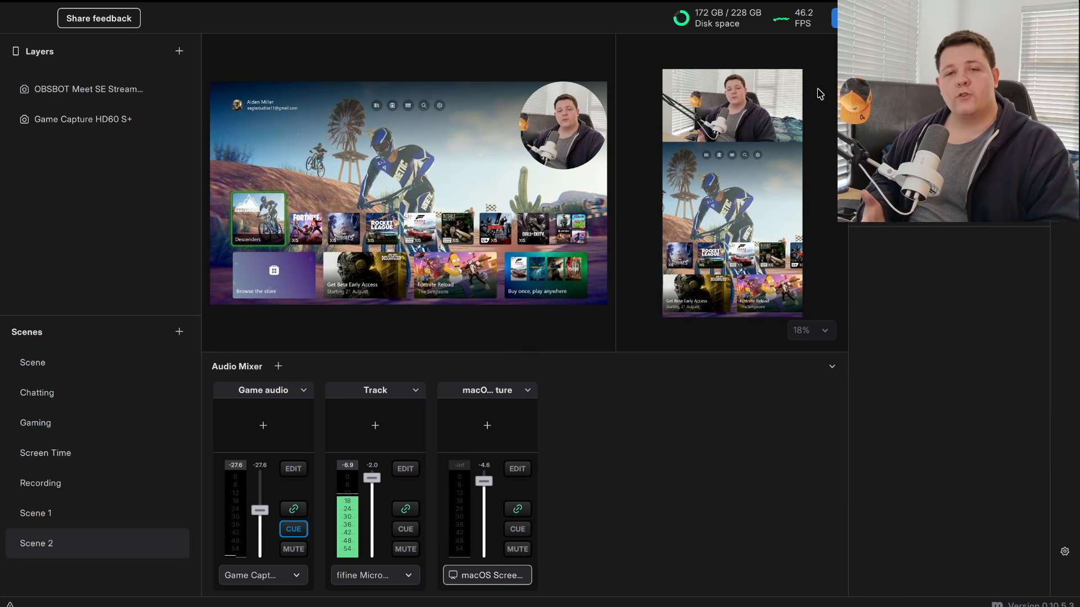
Enlarge the landscape camera layer to about 815 × 815 around the canvas's upper middle and add a Drop Shadow effect to it.
left_click(542, 149)
left_click_drag(563, 116, 442, 157)
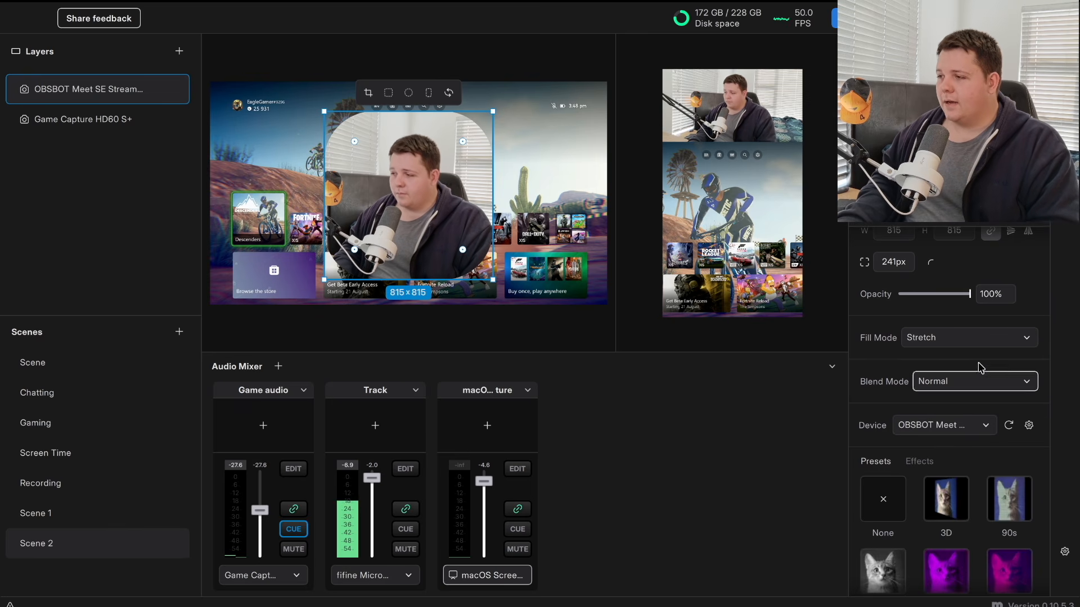
left_click(918, 461)
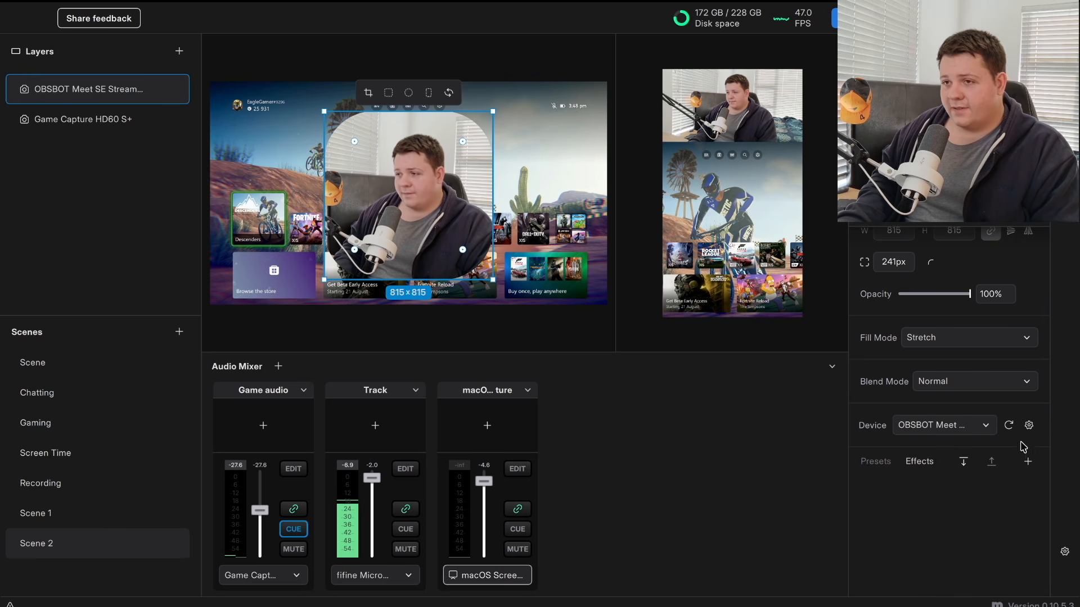
left_click(1028, 462)
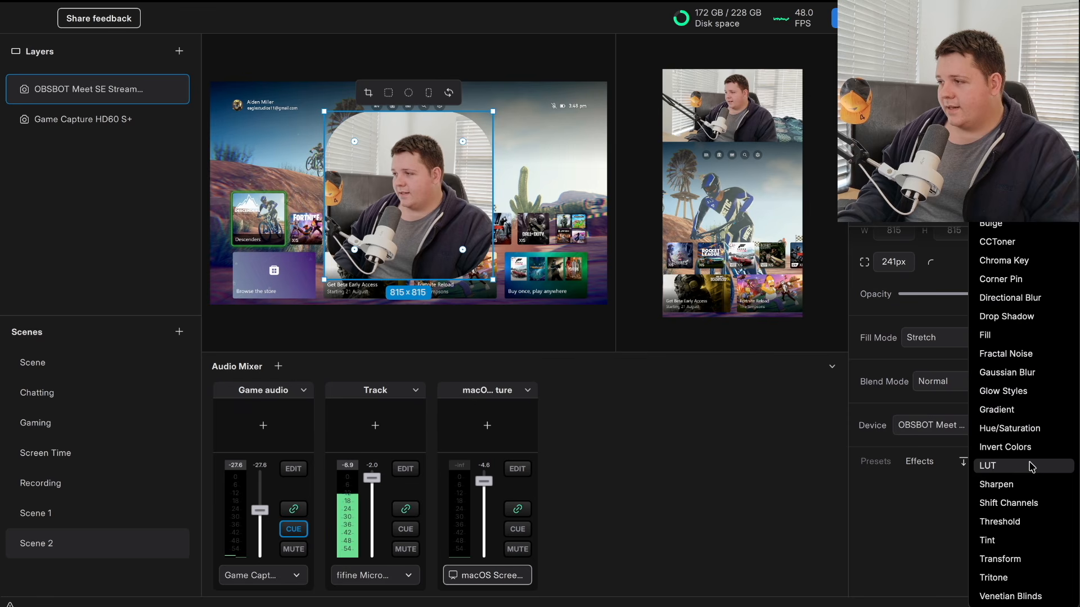
left_click(1022, 319)
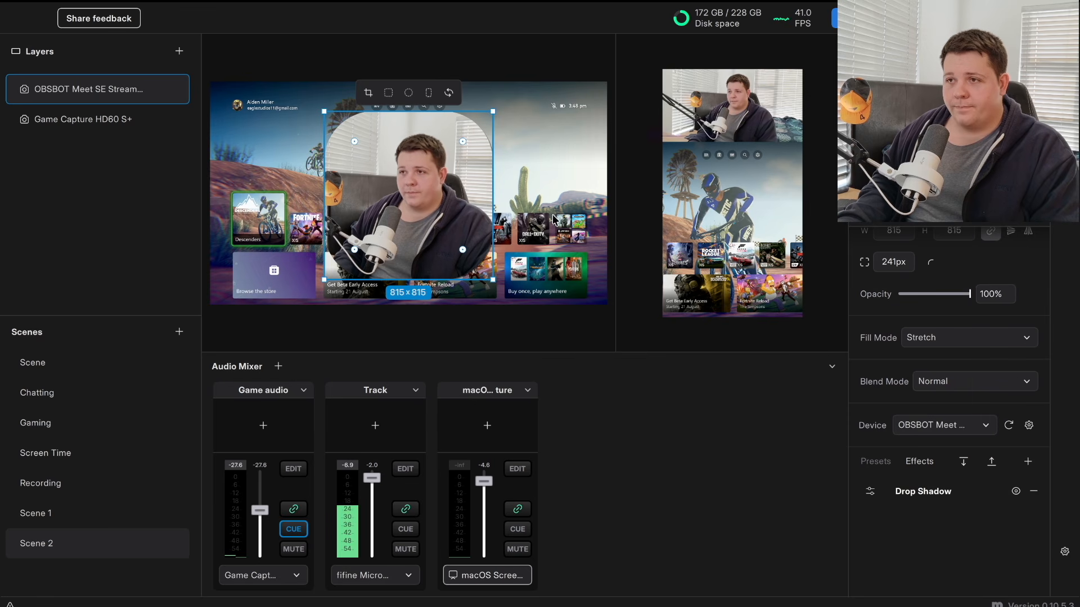
left_click_drag(416, 200, 422, 164)
mouse_move(432, 202)
left_mouse_down()
mouse_move(446, 183)
mouse_move(436, 193)
left_mouse_up()
Set the camera's drop shadow to distance 53, softness 55 and opacity 62%, and fit the layer at about 390 × 390 into the landscape canvas's upper-right corner.
left_click(870, 491)
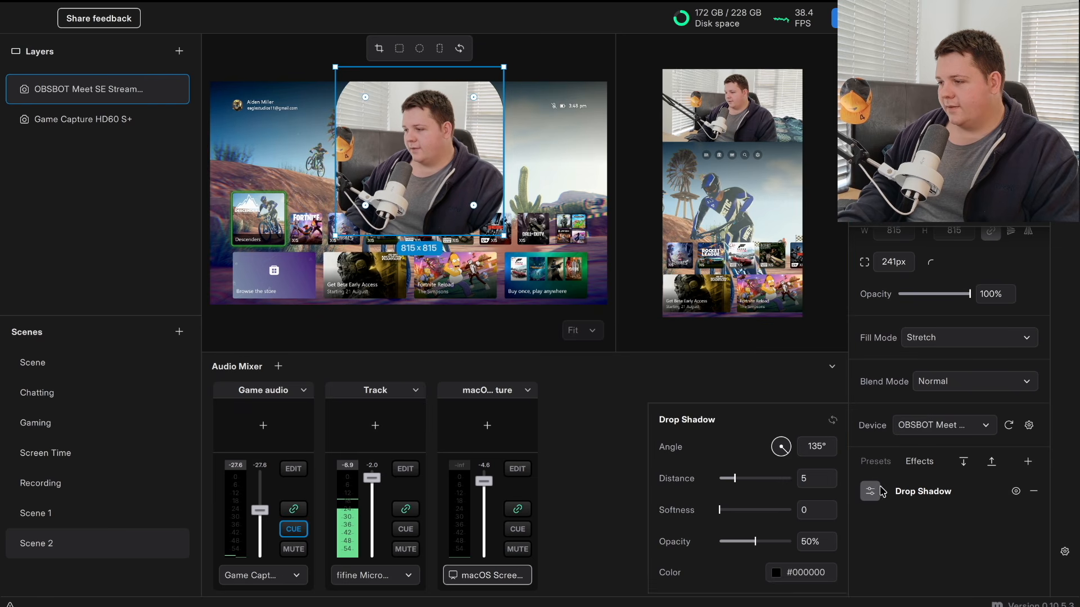
mouse_move(748, 479)
left_mouse_down()
mouse_move(766, 479)
mouse_move(754, 479)
left_mouse_up()
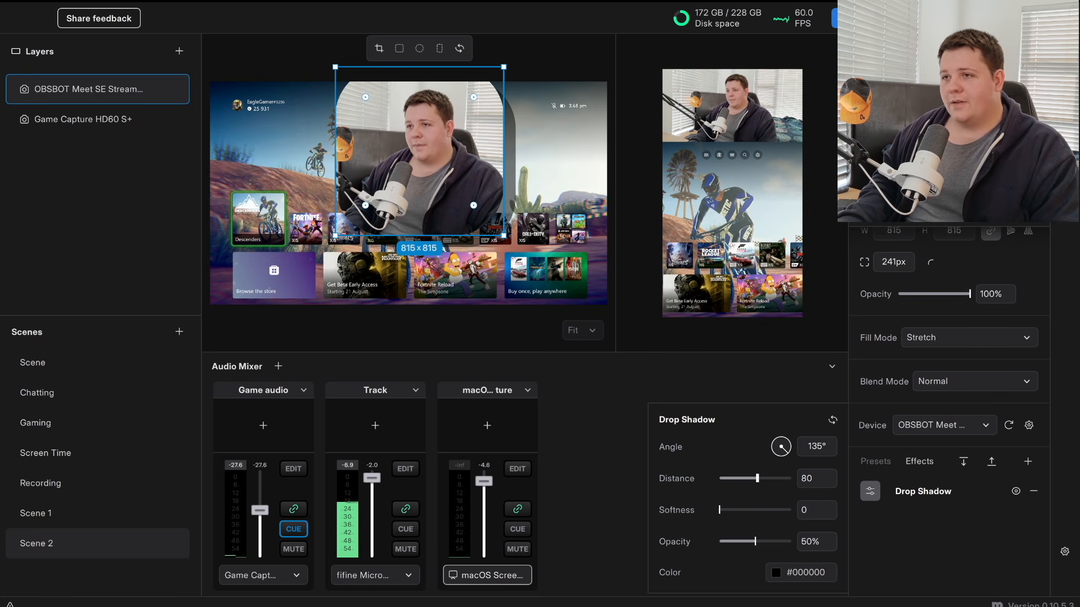
left_click_drag(719, 510, 760, 542)
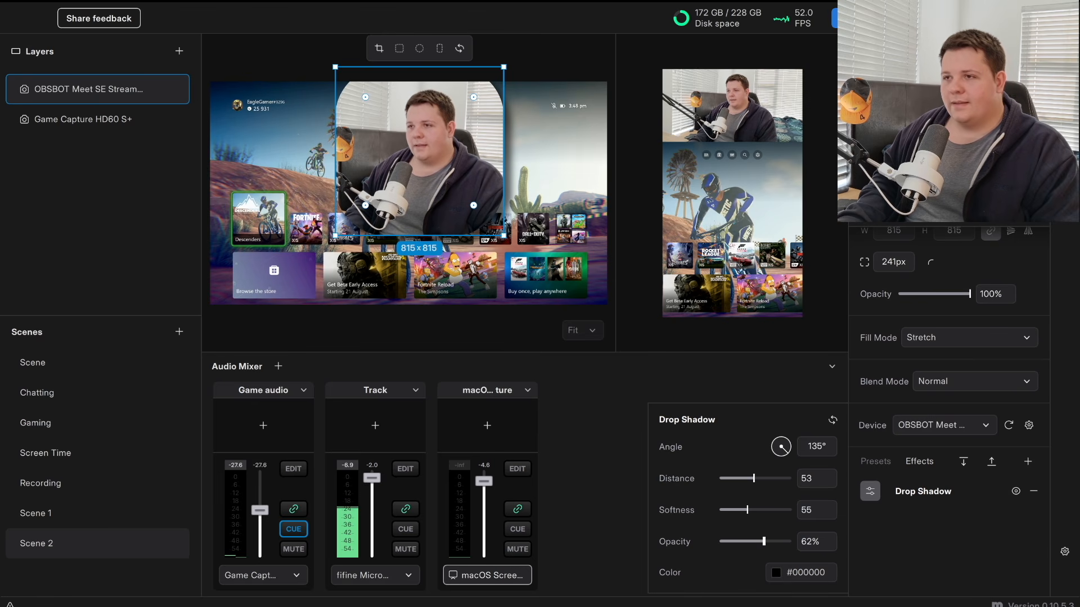
left_click_drag(427, 208, 524, 226)
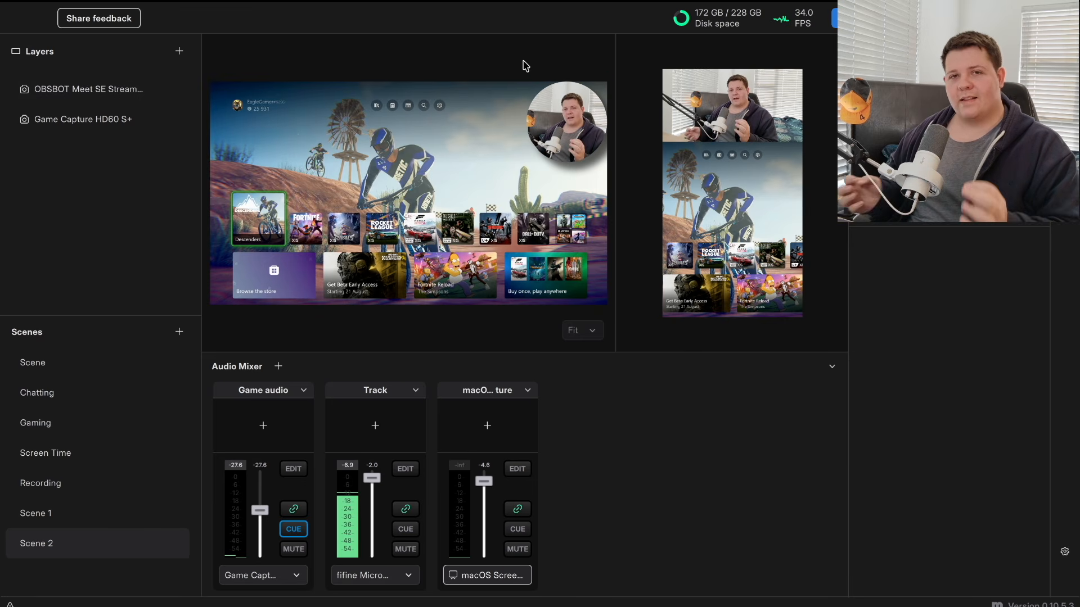
left_click(568, 130)
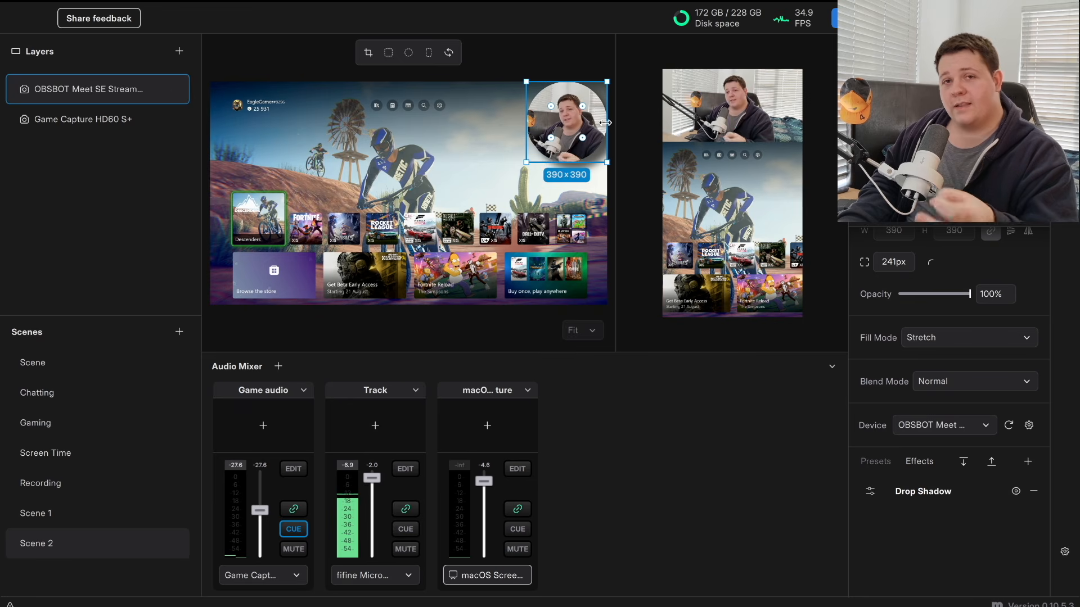
Add a Drop Shadow to the portrait camera layer with angle 186°, distance 29, softness 83 and opacity 59%.
left_click(753, 115)
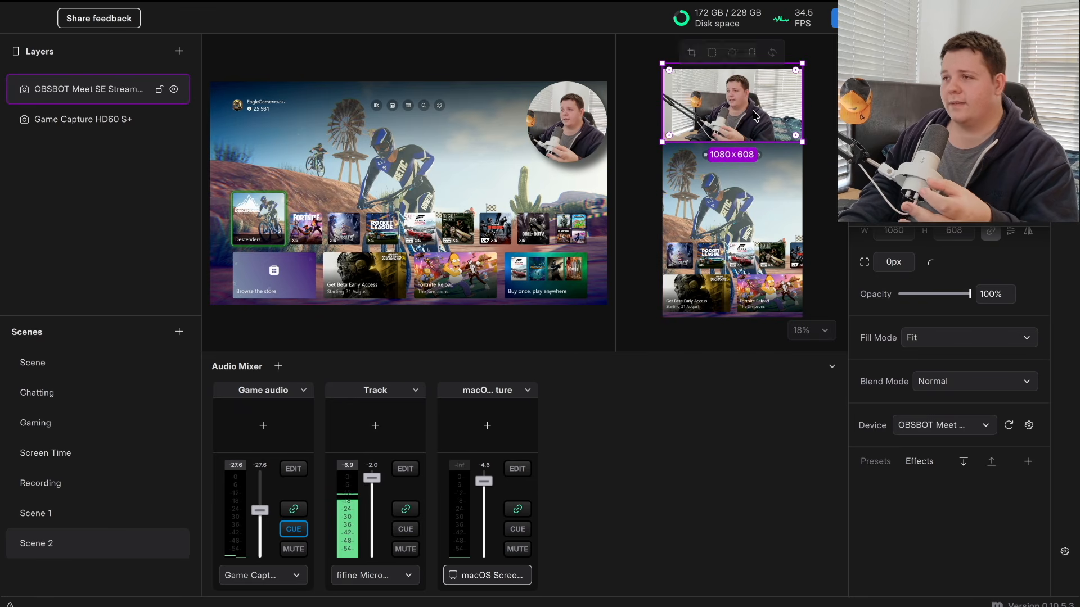
left_click(1028, 462)
left_click(944, 316)
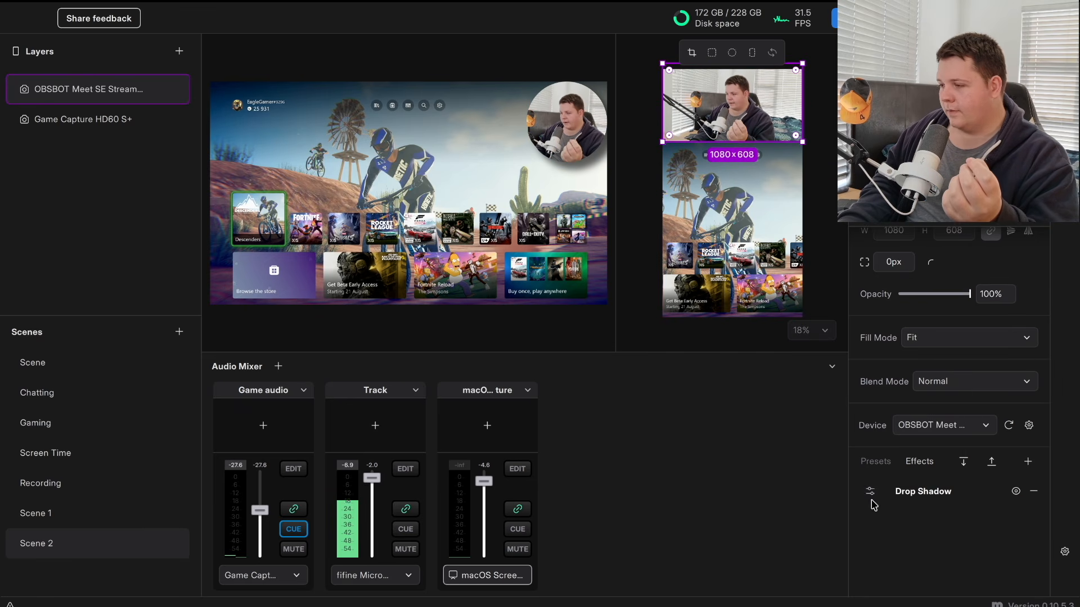
left_click(870, 492)
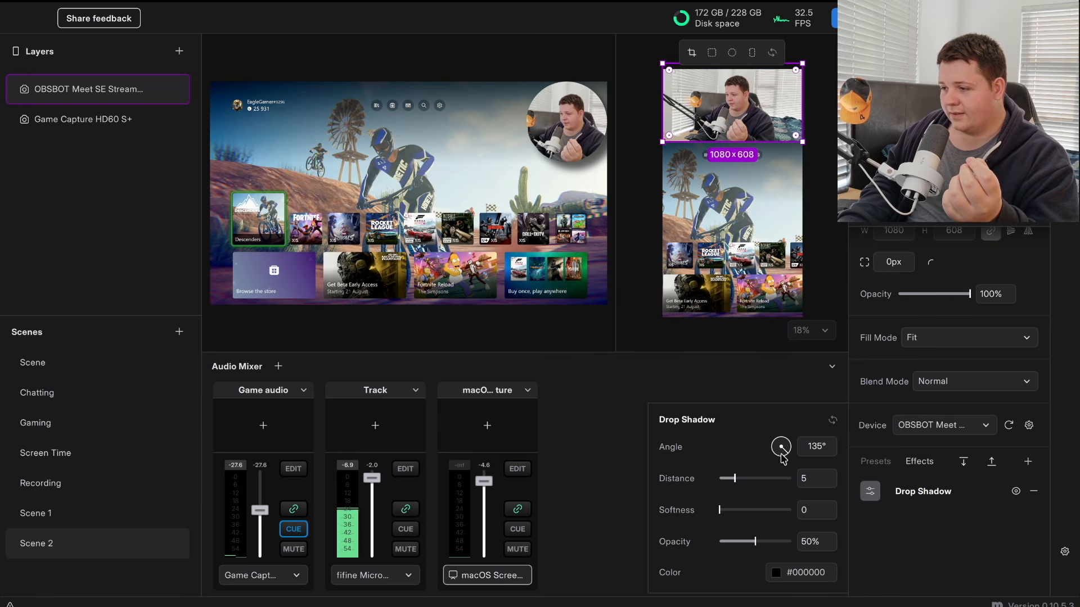
left_click_drag(778, 458, 748, 478)
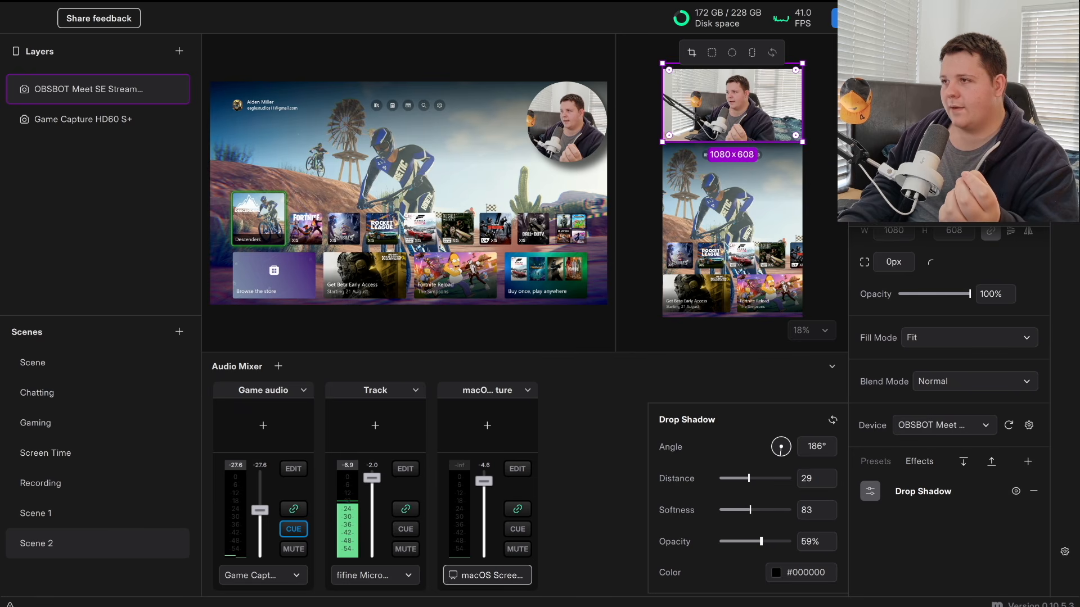
left_click(820, 221)
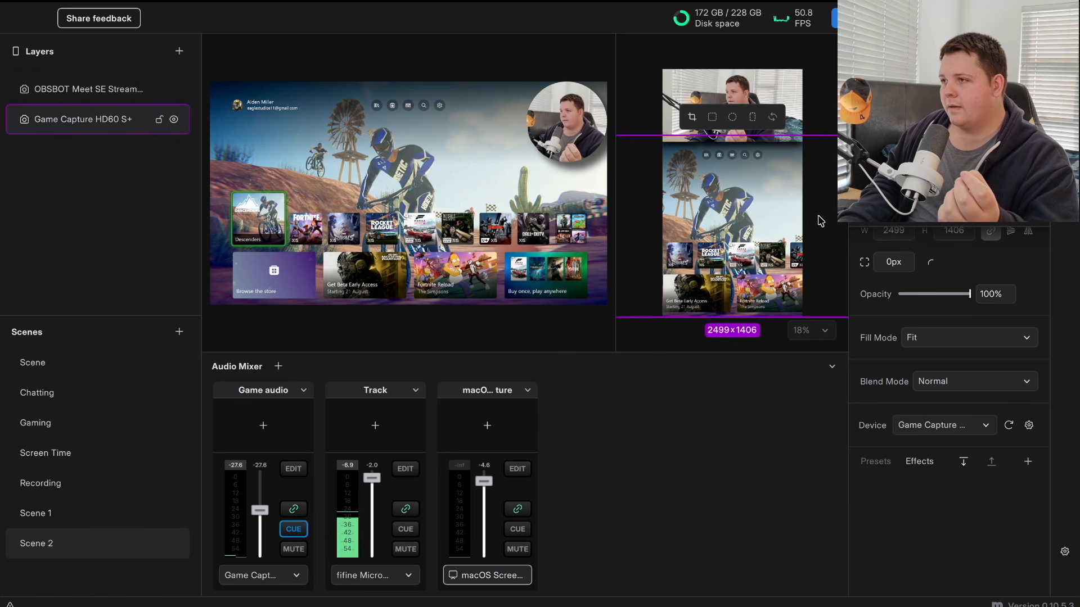
left_click(831, 85)
left_click(743, 125)
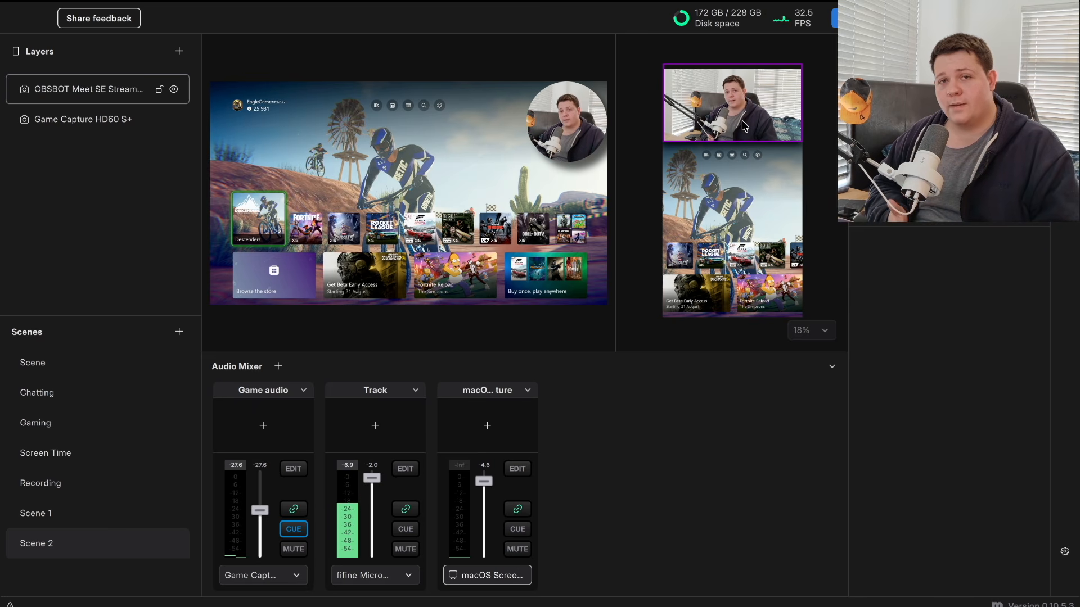
left_click(103, 169)
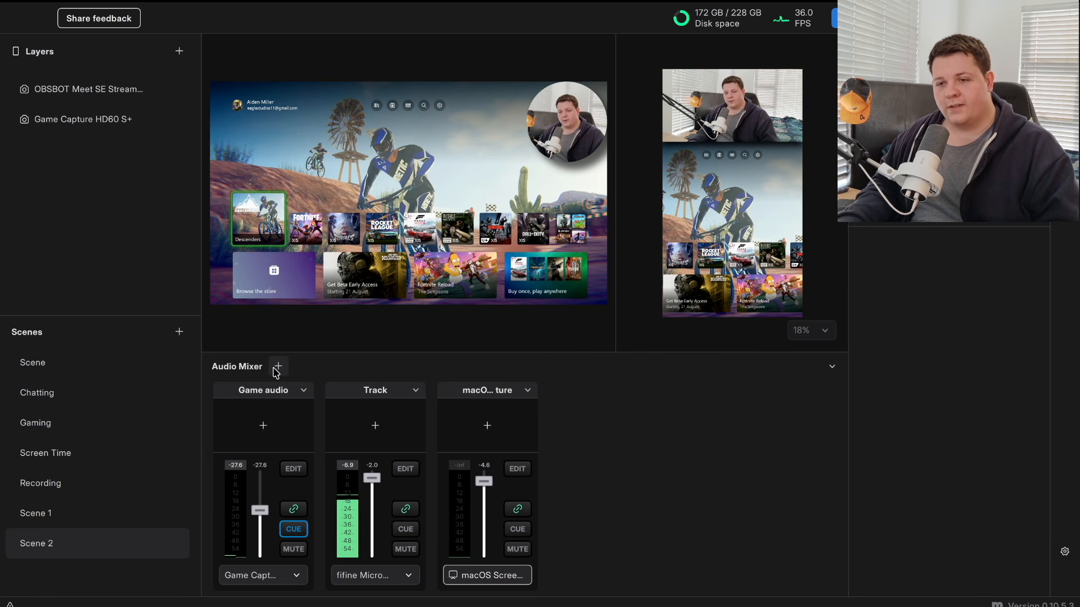
Try a new audio mixer track sourced from Game Capture HD60 S+, toggling its monitoring and listing its available audio effects.
left_click(277, 367)
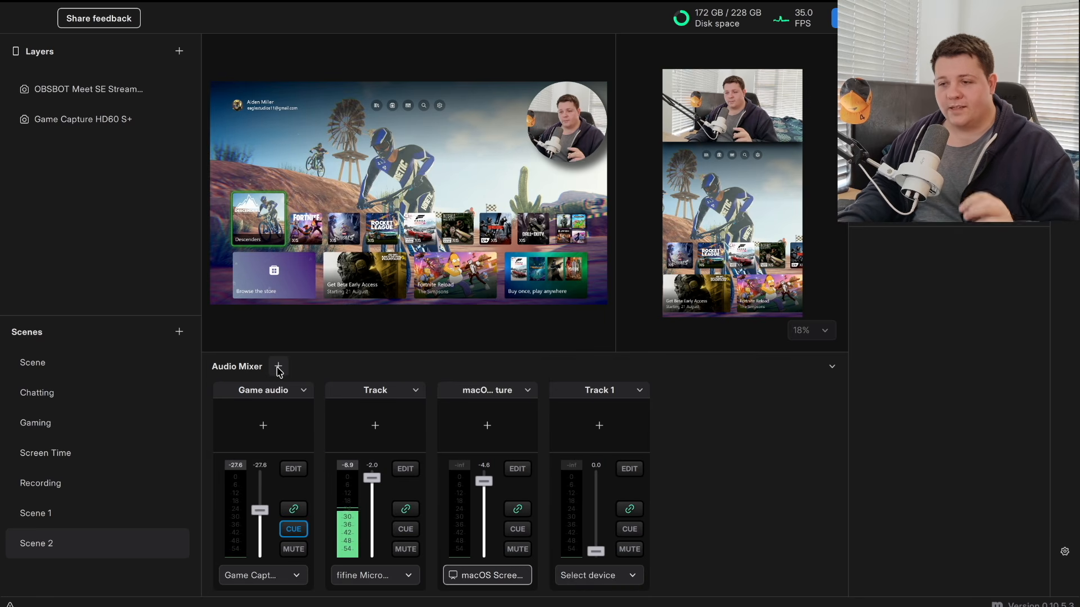
left_click(576, 576)
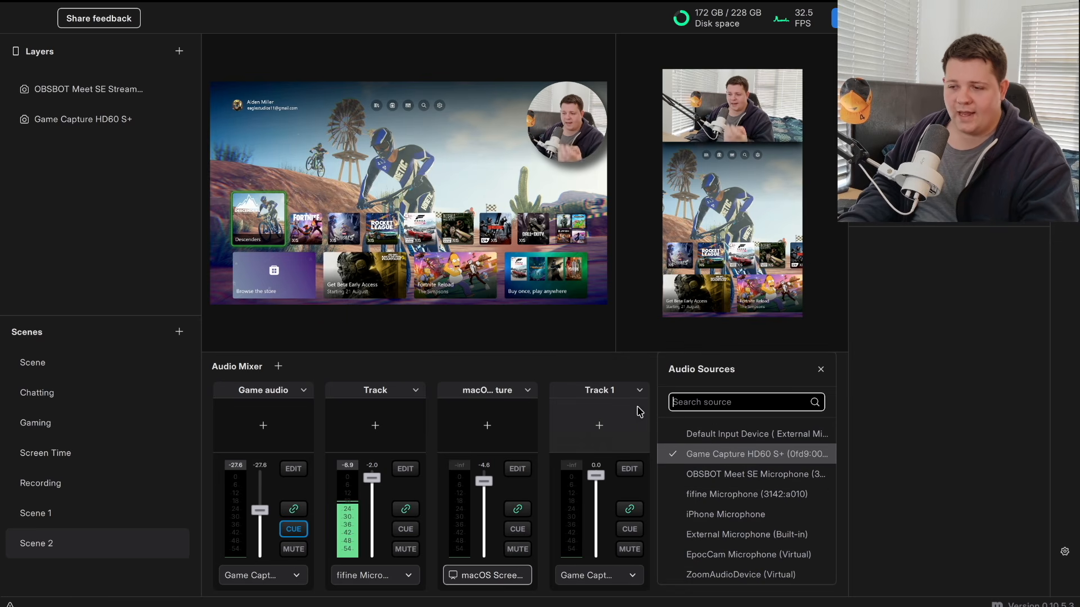
left_click(621, 366)
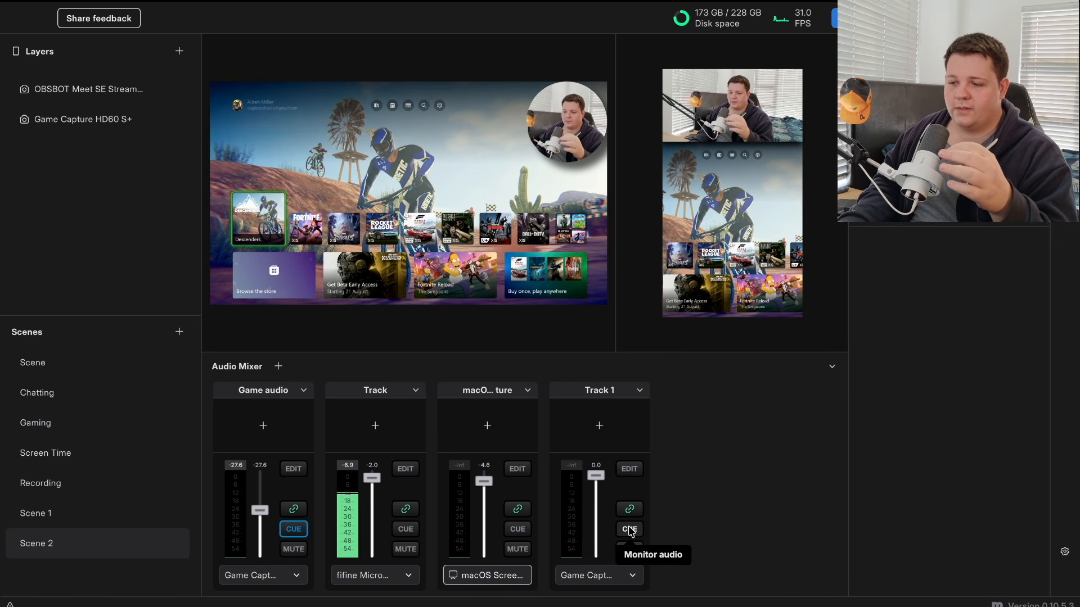
left_click(630, 529)
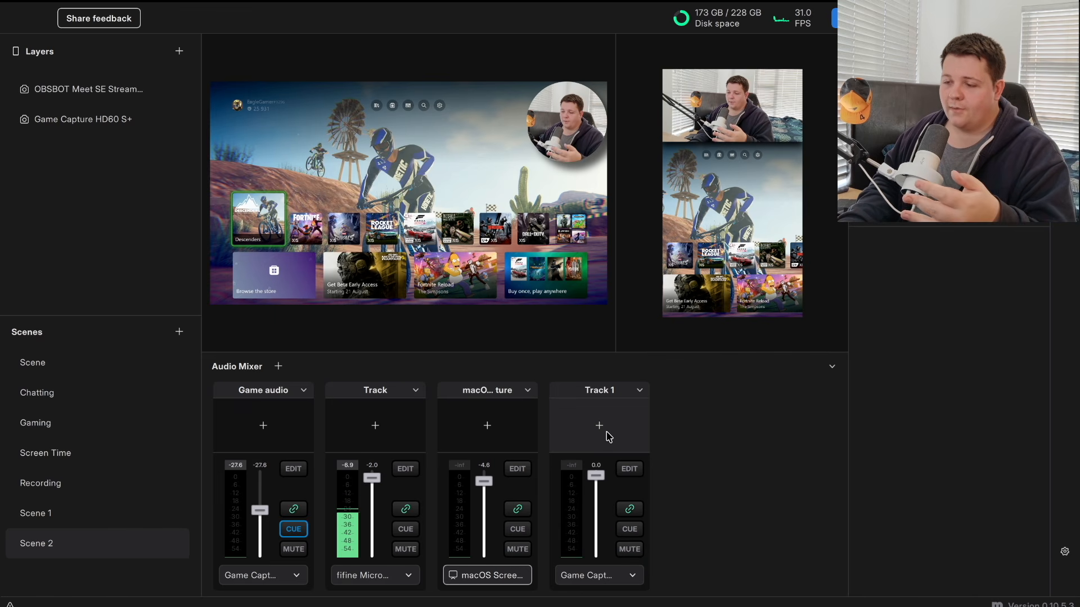
left_click(599, 426)
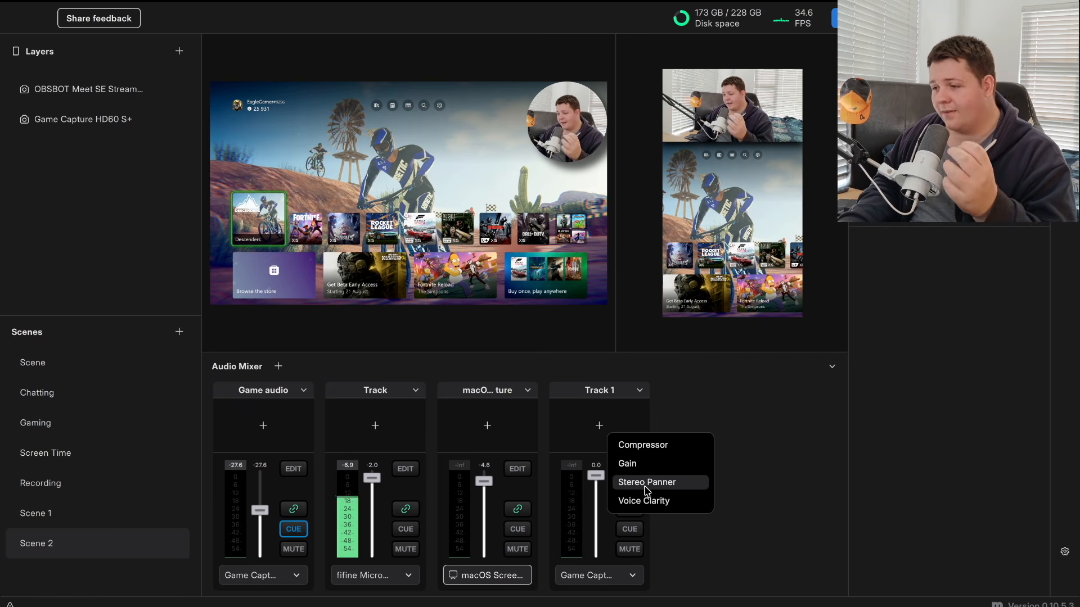
left_click(675, 401)
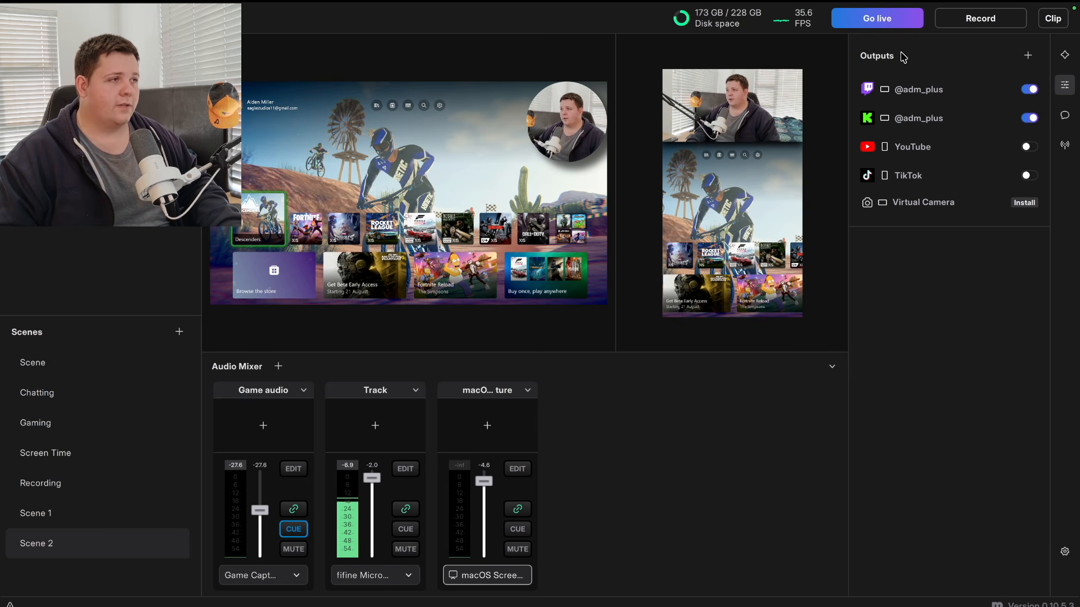
Examine the streaming destinations available for a new output and the settings of the Twitch output.
left_click(1029, 58)
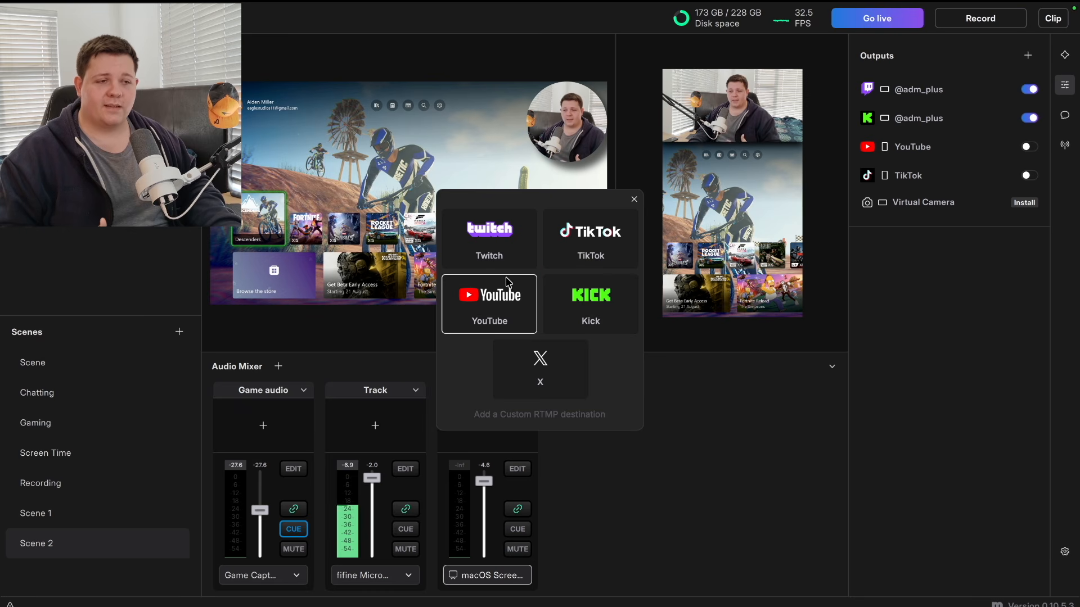
left_click(565, 293)
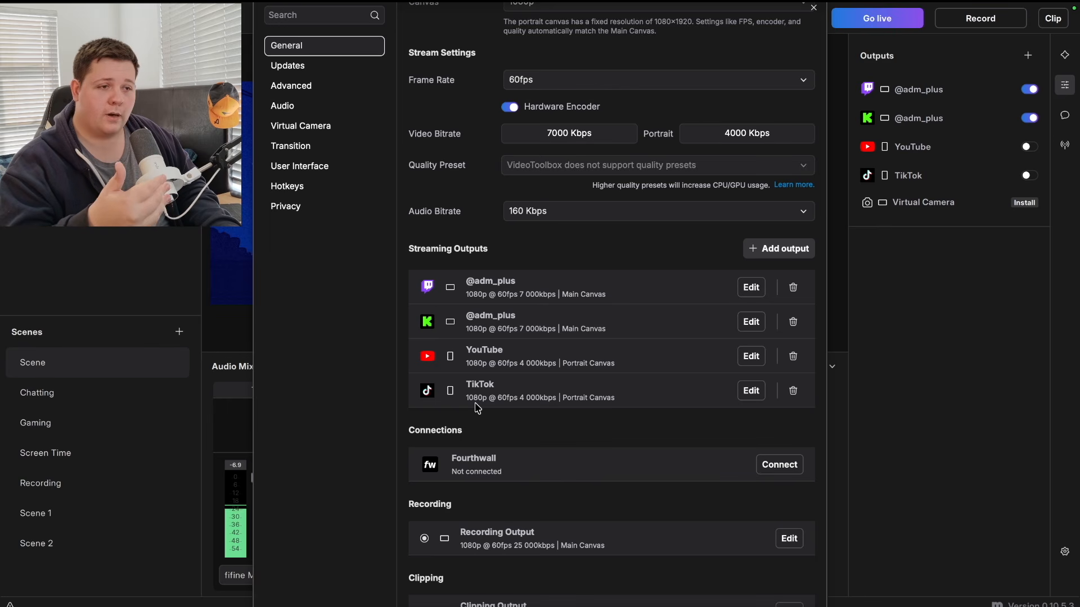
left_click(752, 288)
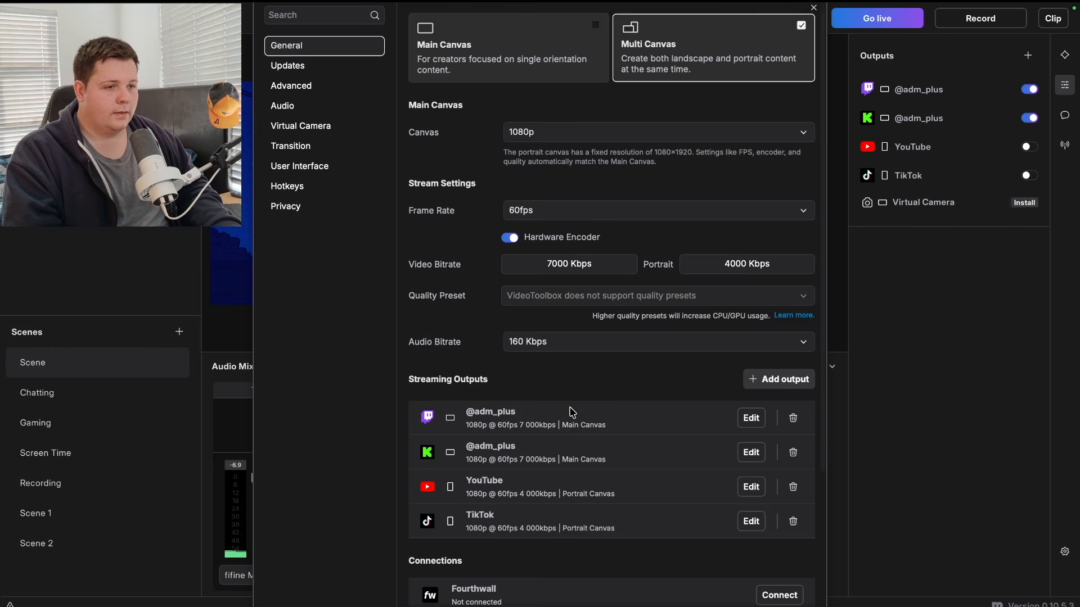
Examine the Recording Output and Clipping Output settings in the general settings.
scroll(571, 413, "down", 1)
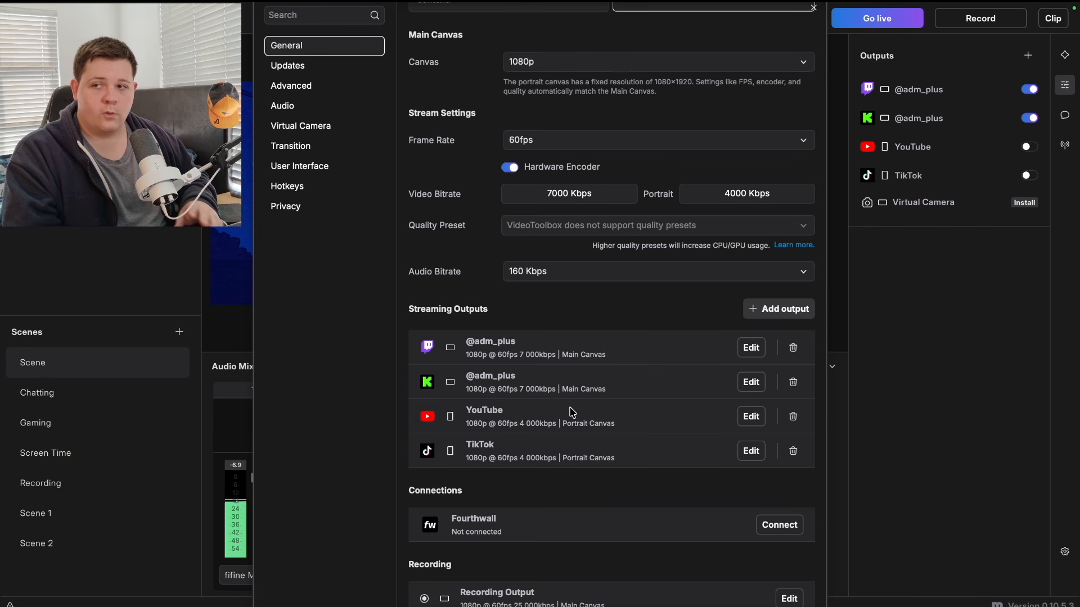
scroll(571, 412, "down", 2)
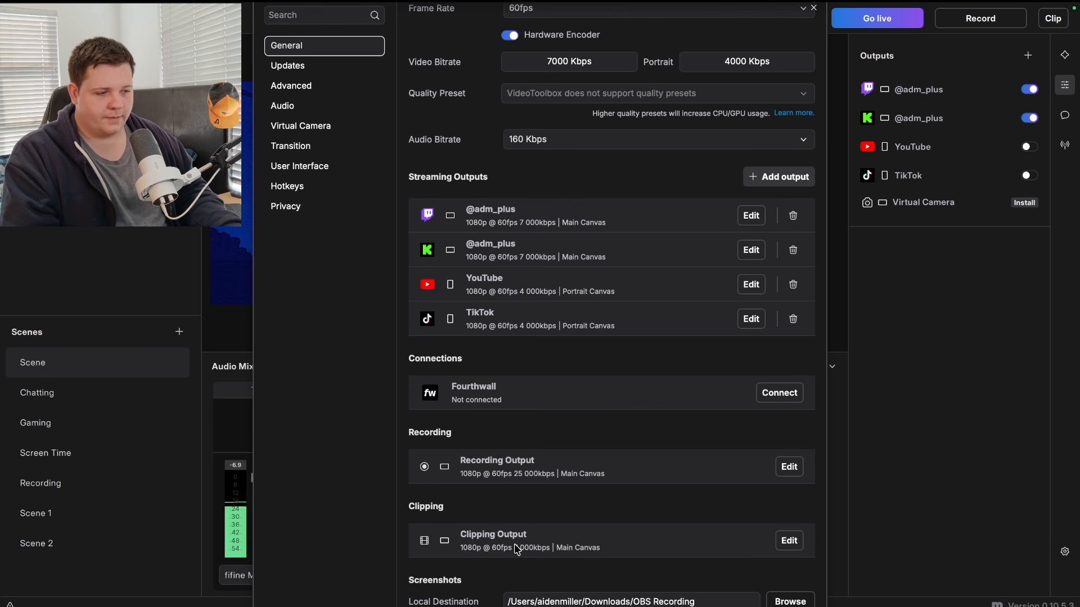
left_click(791, 467)
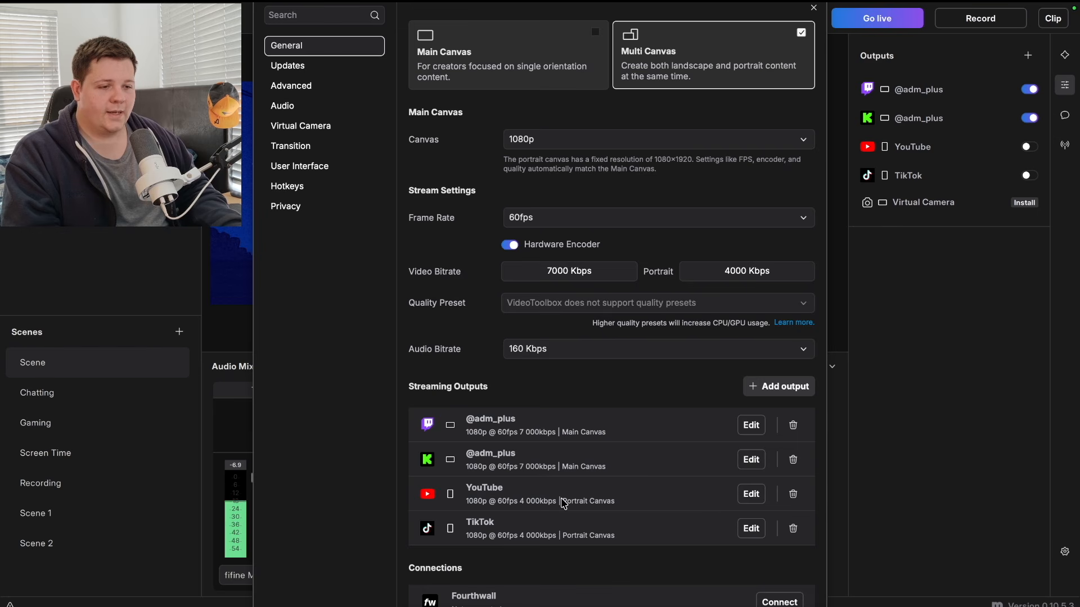
scroll(564, 504, "down", 4)
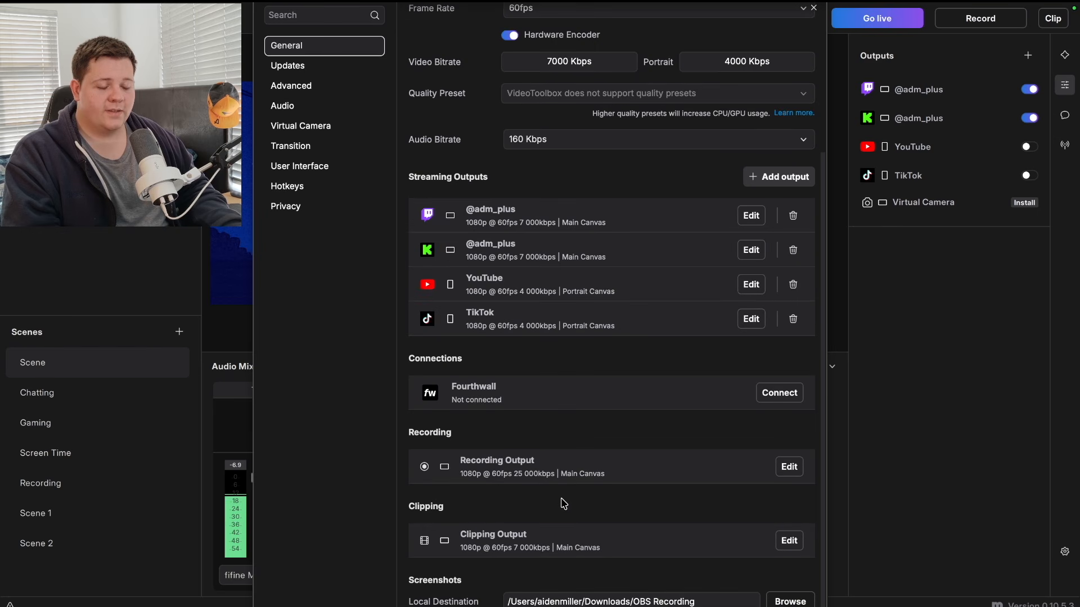
left_click(780, 541)
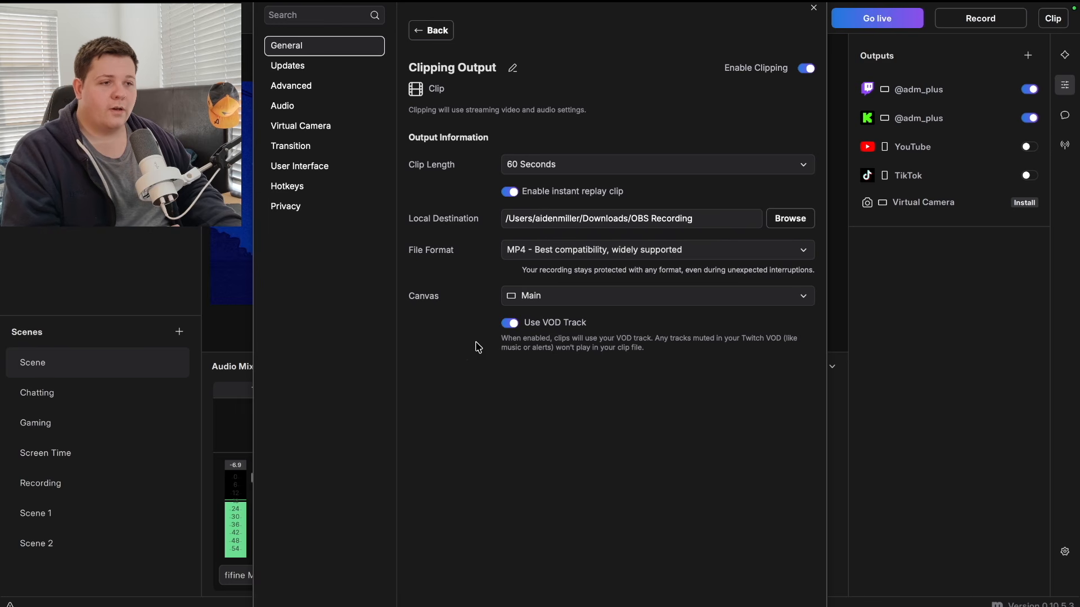
Try to set the Clipping Output's canvas to Portrait.
left_click(541, 302)
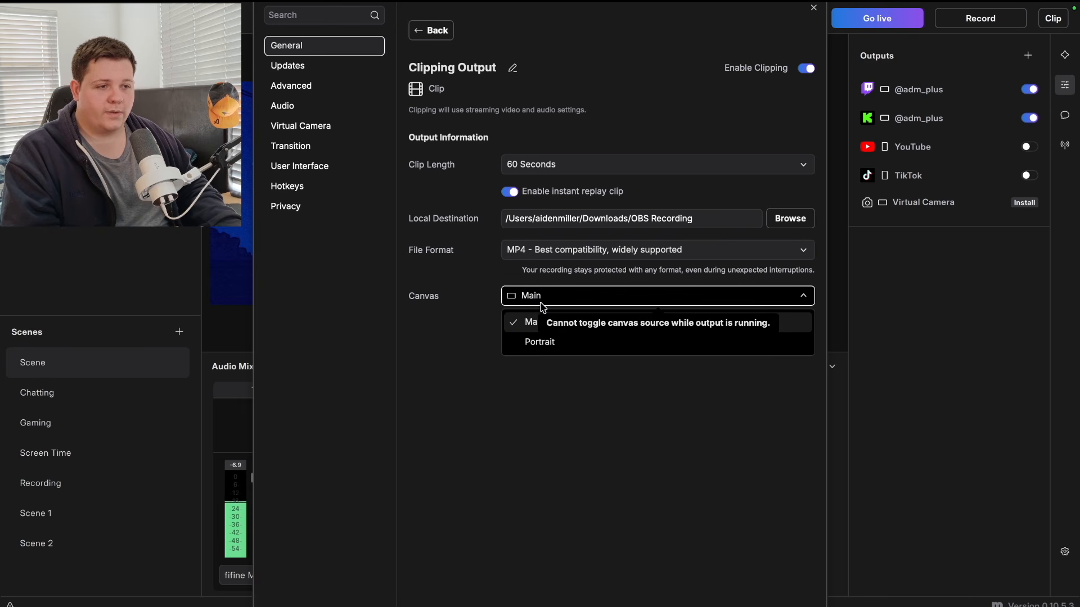
left_click(541, 341)
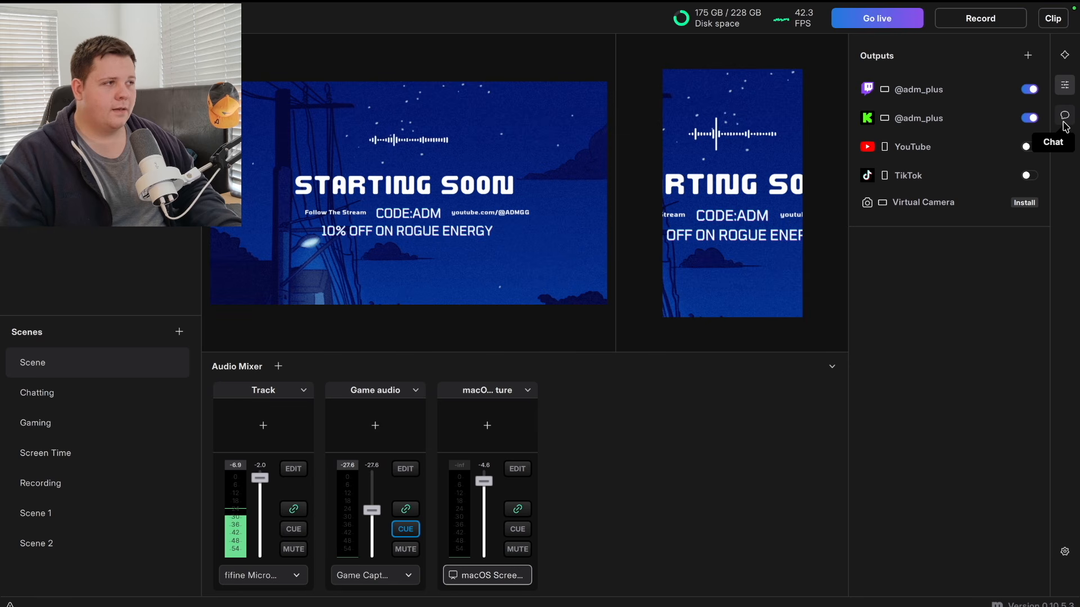
Show the stream chat and enlarge its upper pane by lowering the divider between the two feeds.
left_click(1065, 123)
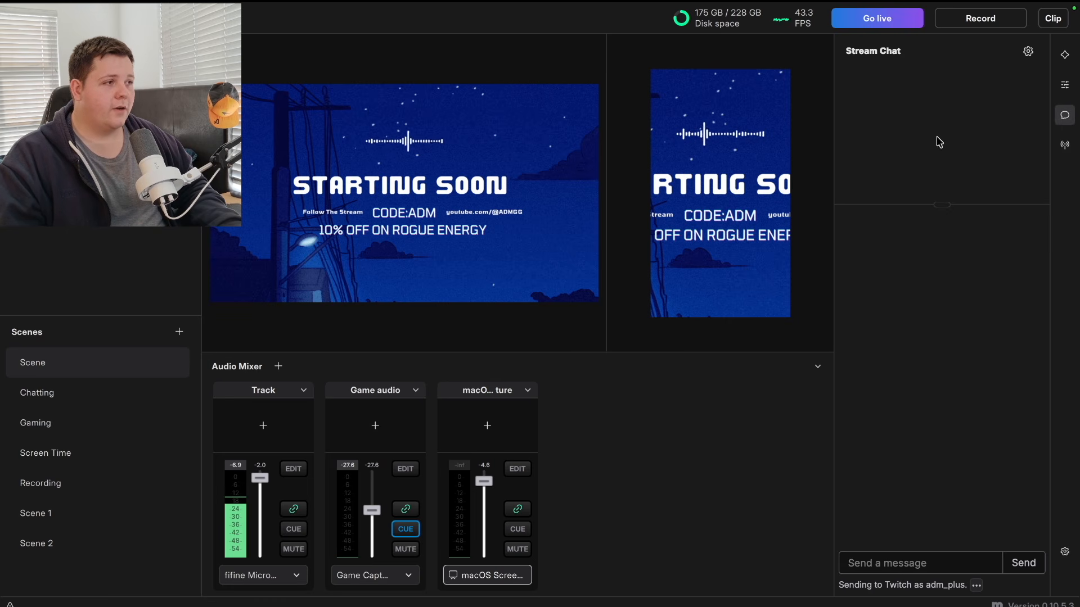
left_click_drag(943, 197, 937, 228)
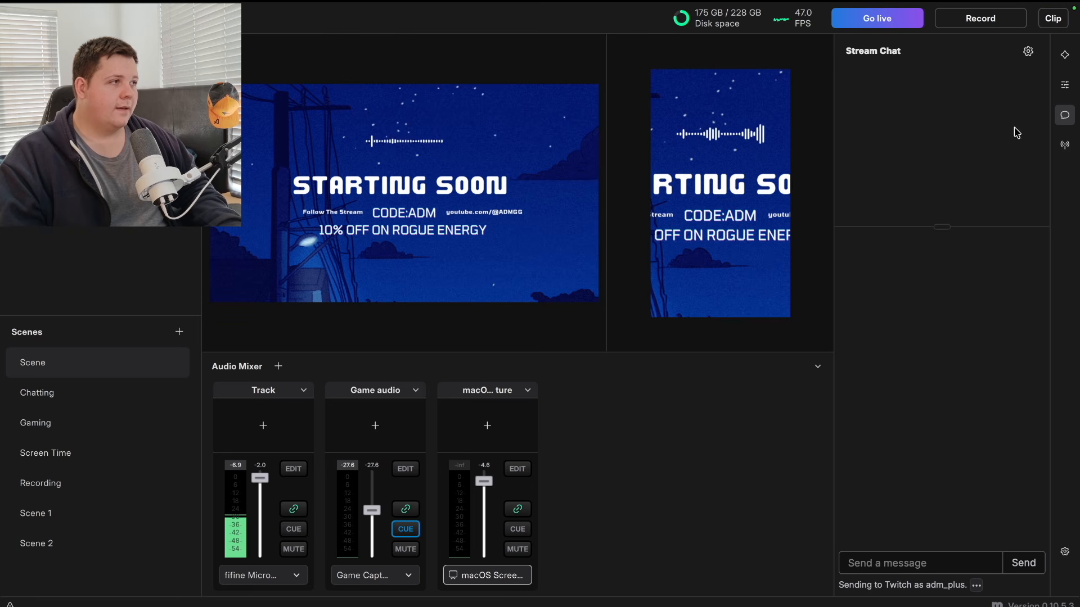
Try the side-by-side layout for the chat's split activity feed, and return it to the stacked layout.
left_click(1028, 51)
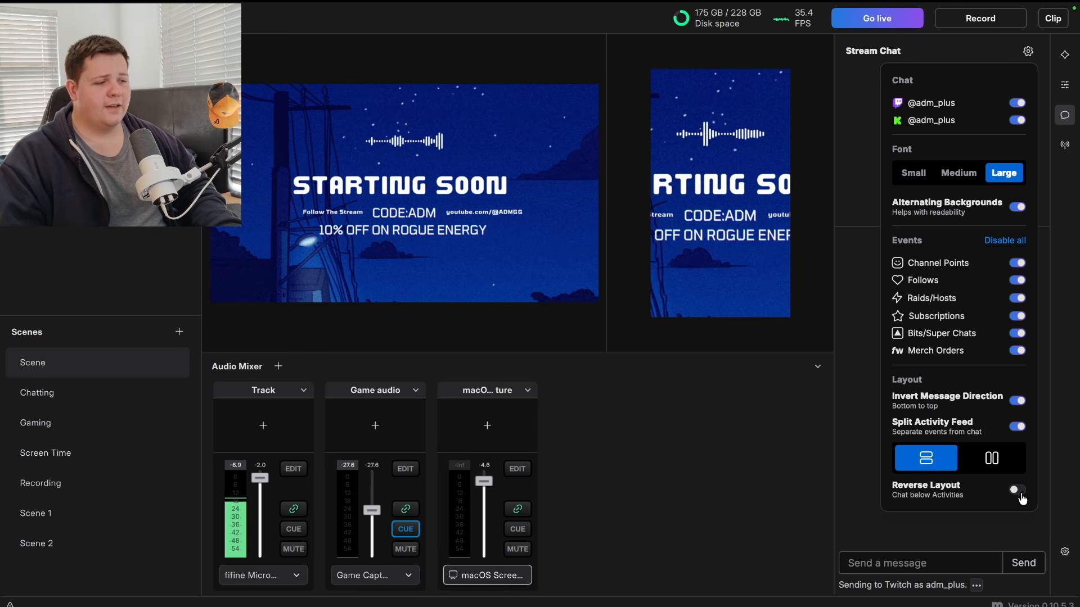
left_click(983, 459)
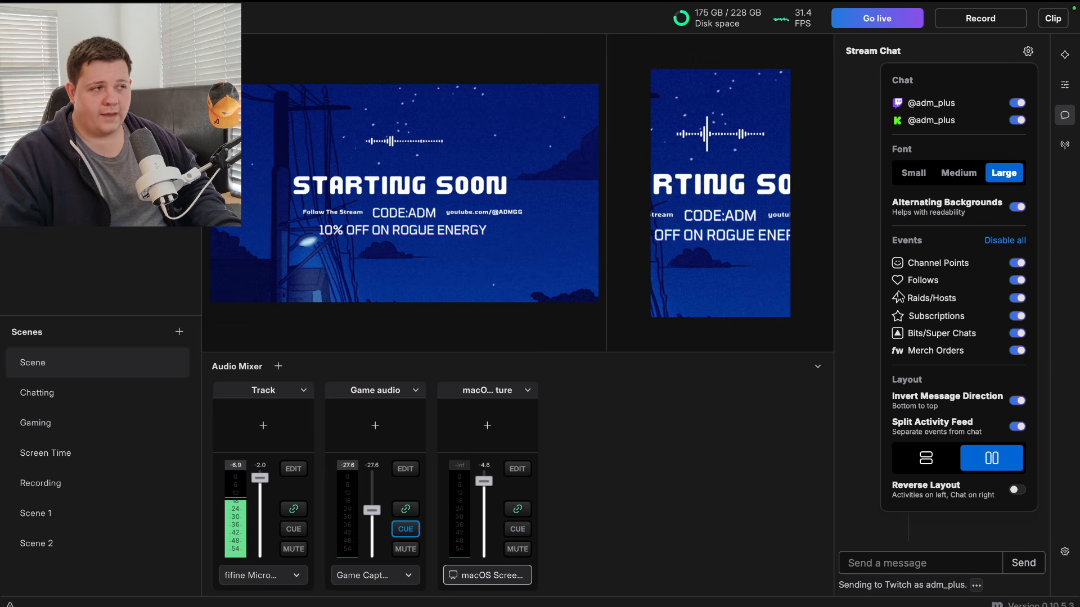
left_click(923, 450)
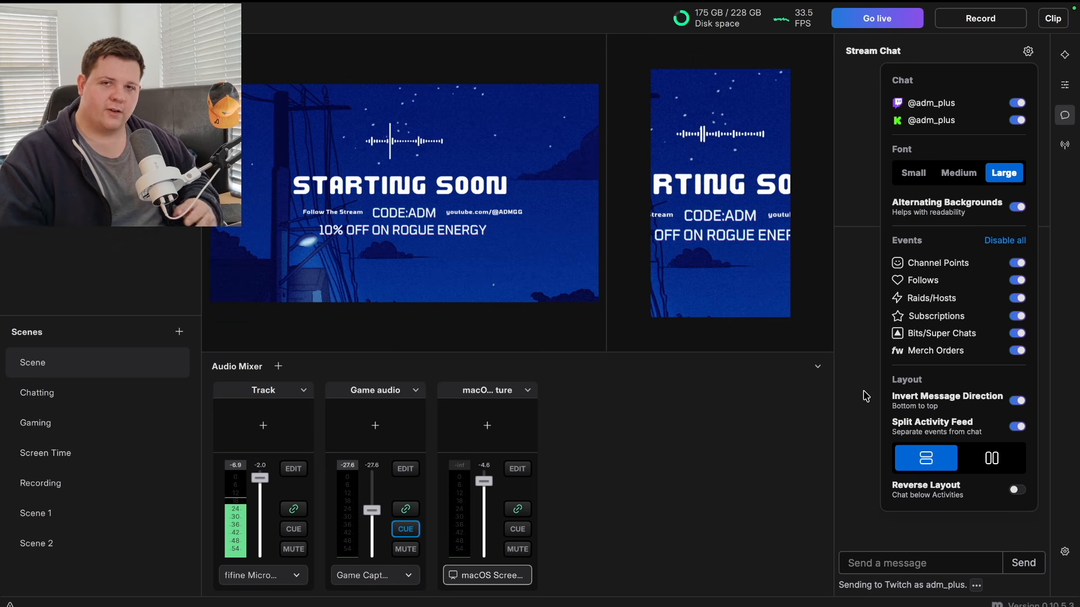
left_click(842, 197)
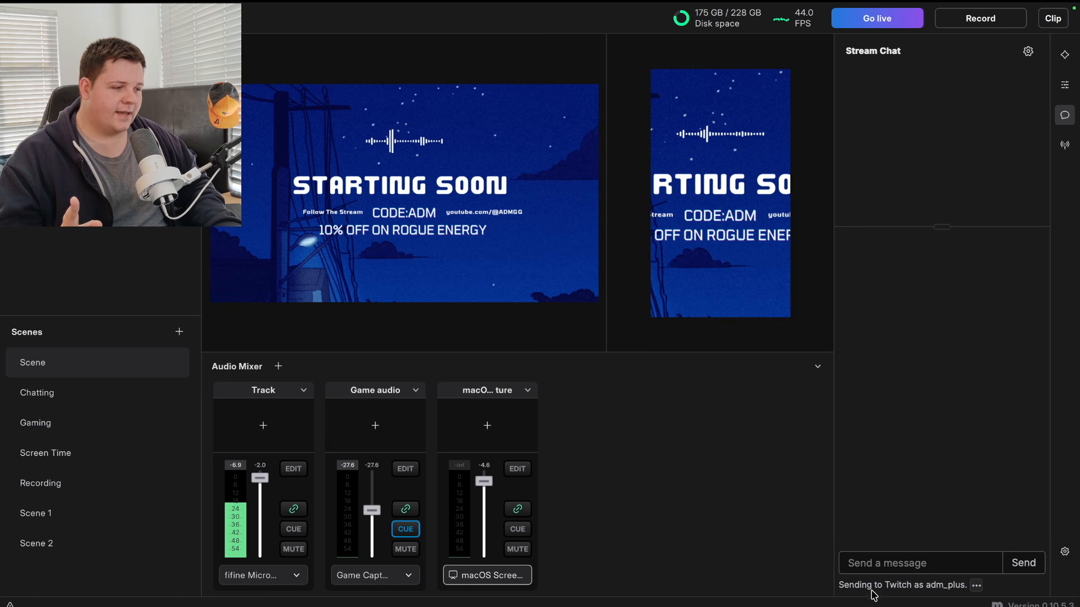
Set the destination for outgoing stream chat messages to All platforms.
left_click(976, 587)
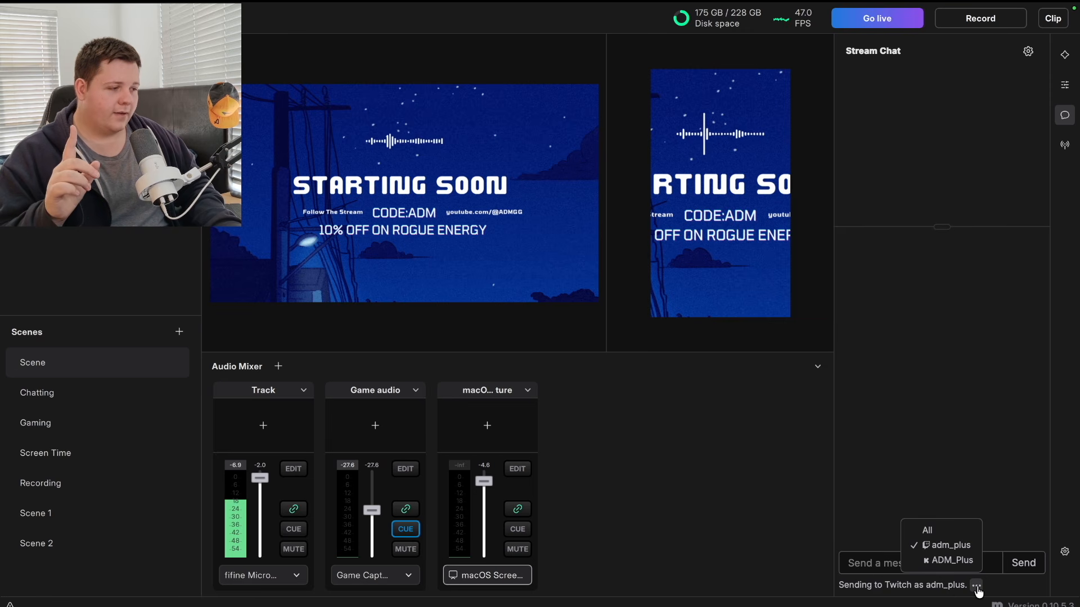
left_click(943, 535)
left_click(904, 562)
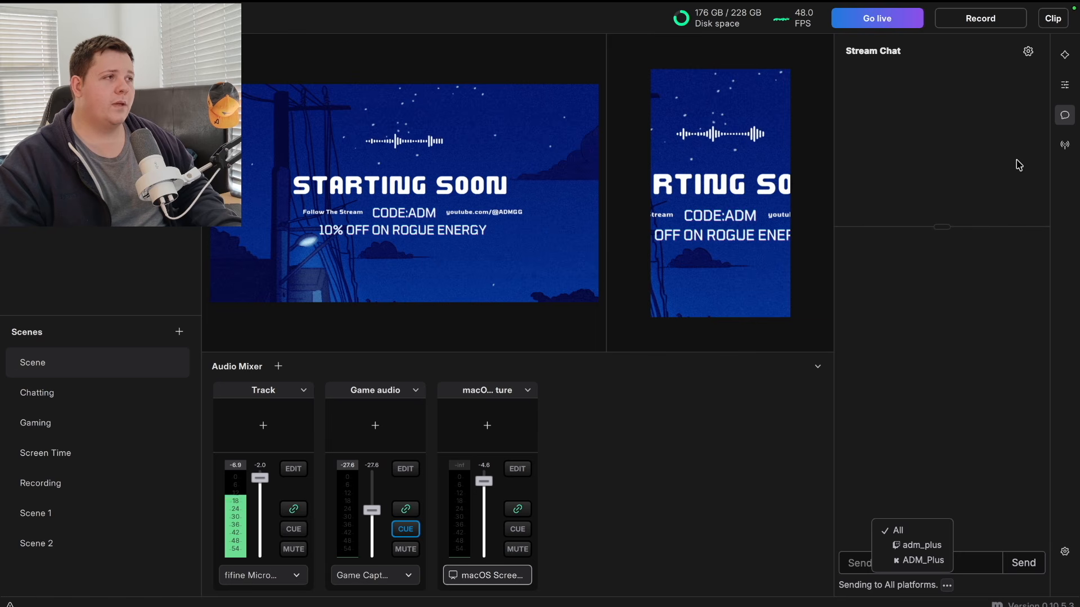
Examine the title, category and tag settings in the Stream Manager for Twitch, Kick and all platforms at once.
left_click(1062, 145)
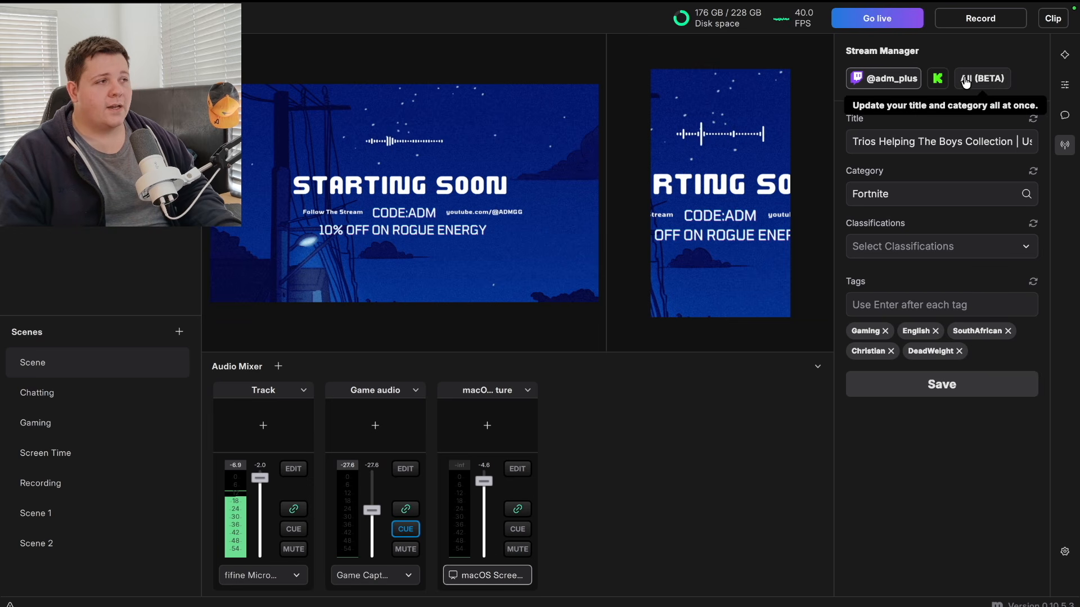
left_click(965, 82)
left_click(924, 135)
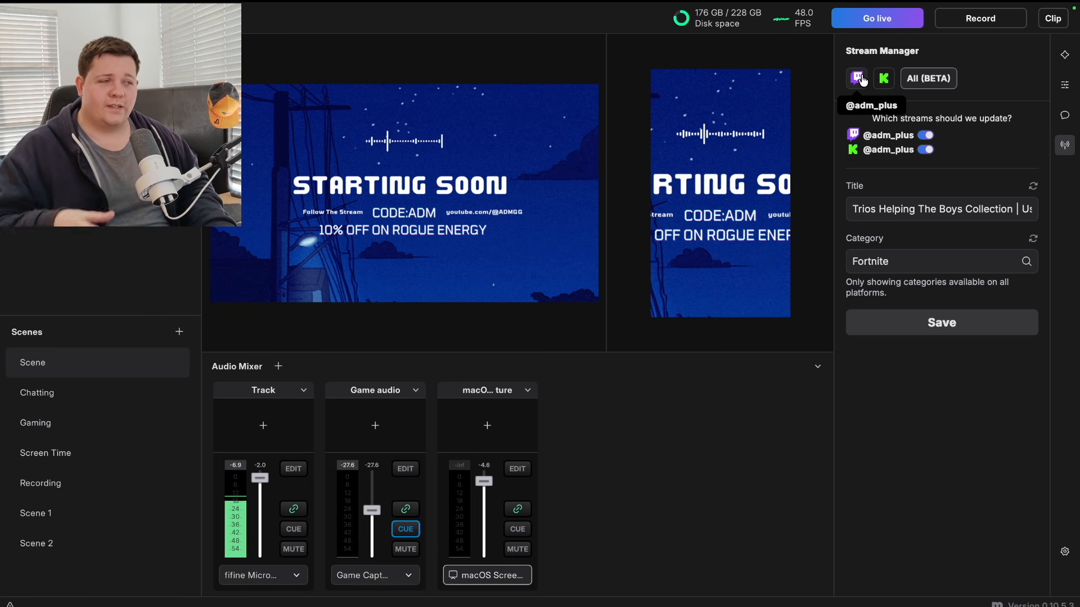
left_click(859, 78)
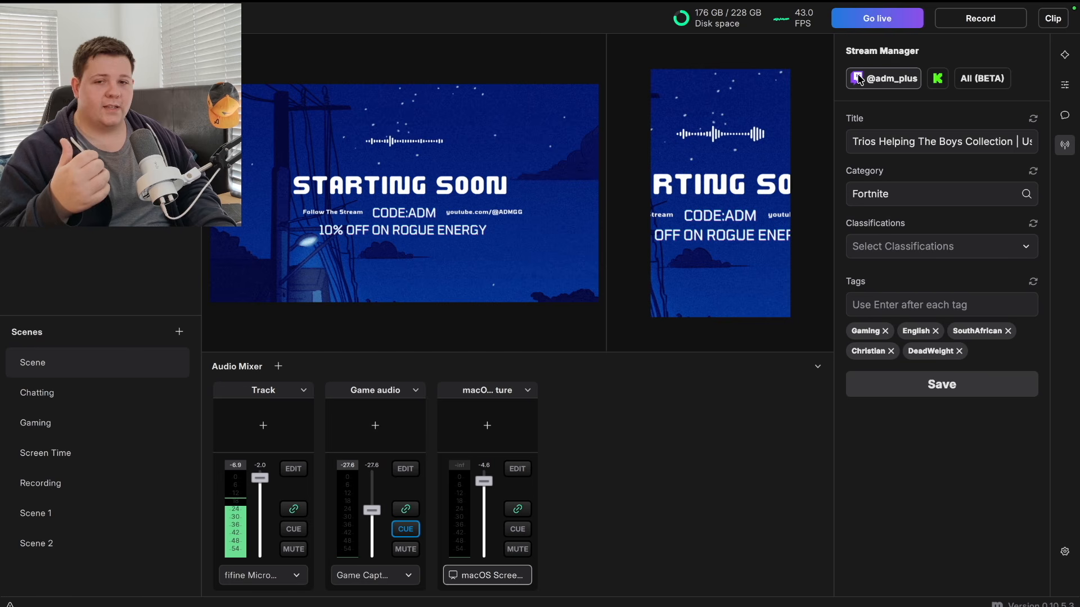
left_click(937, 79)
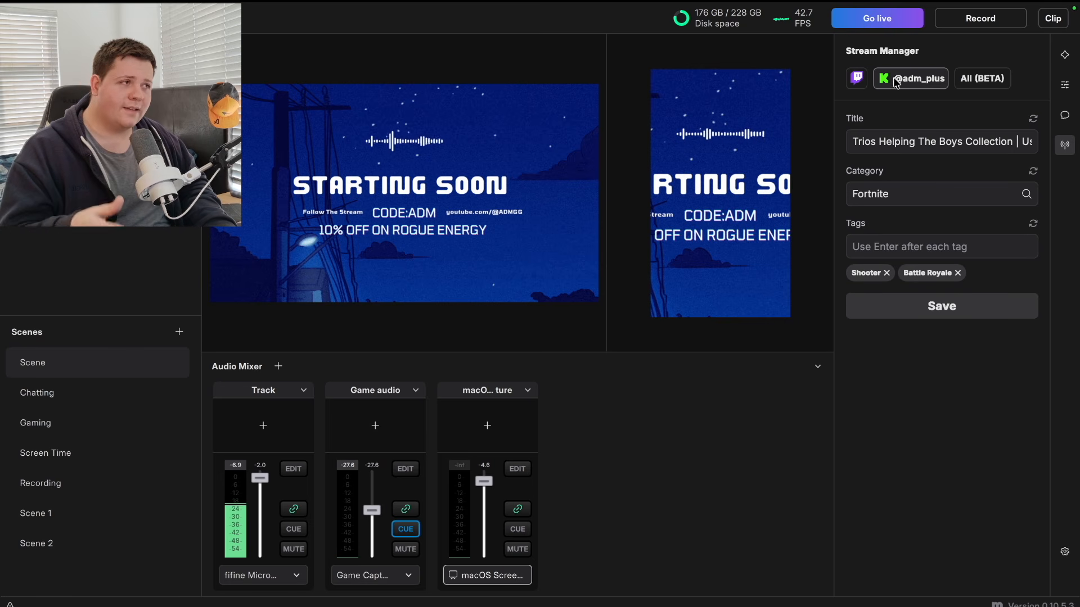
left_click(857, 79)
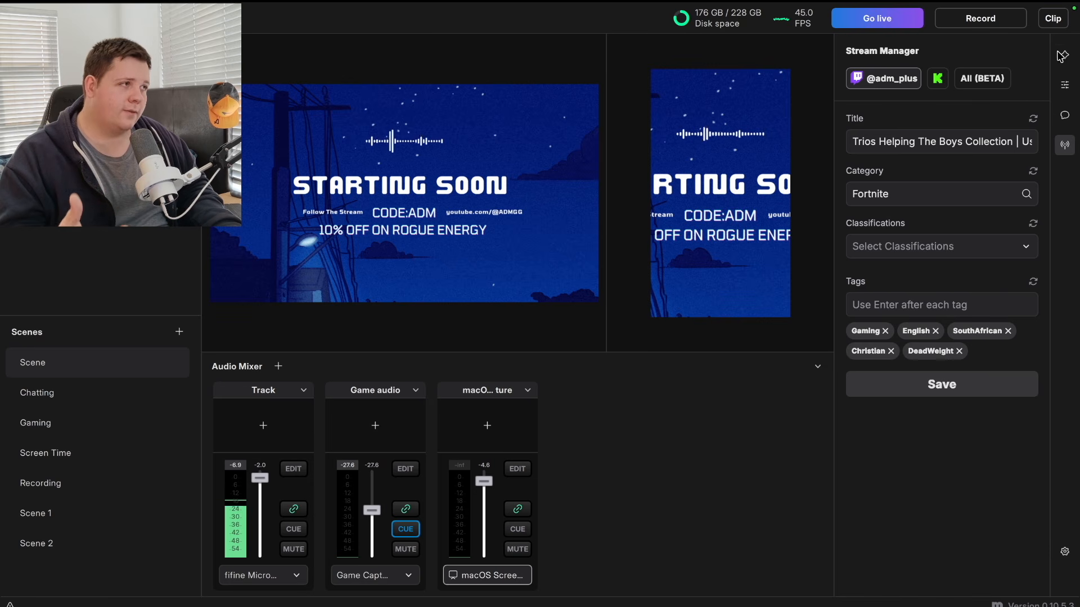
Browse the ready-made Spark Elements and Chat Games offered by Spark.
left_click(1065, 56)
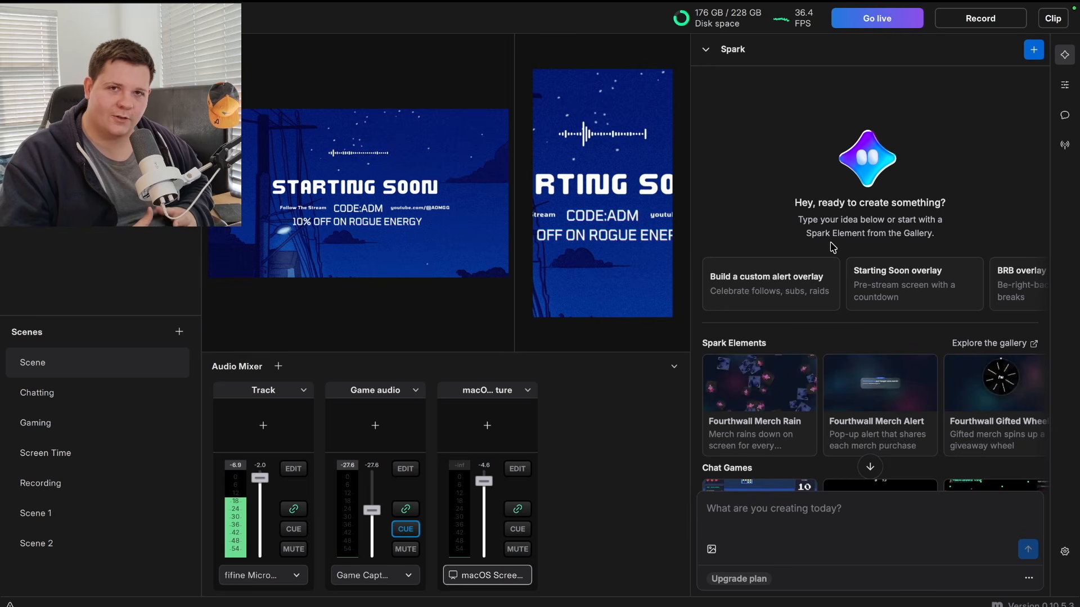
scroll(833, 276, "down", 4)
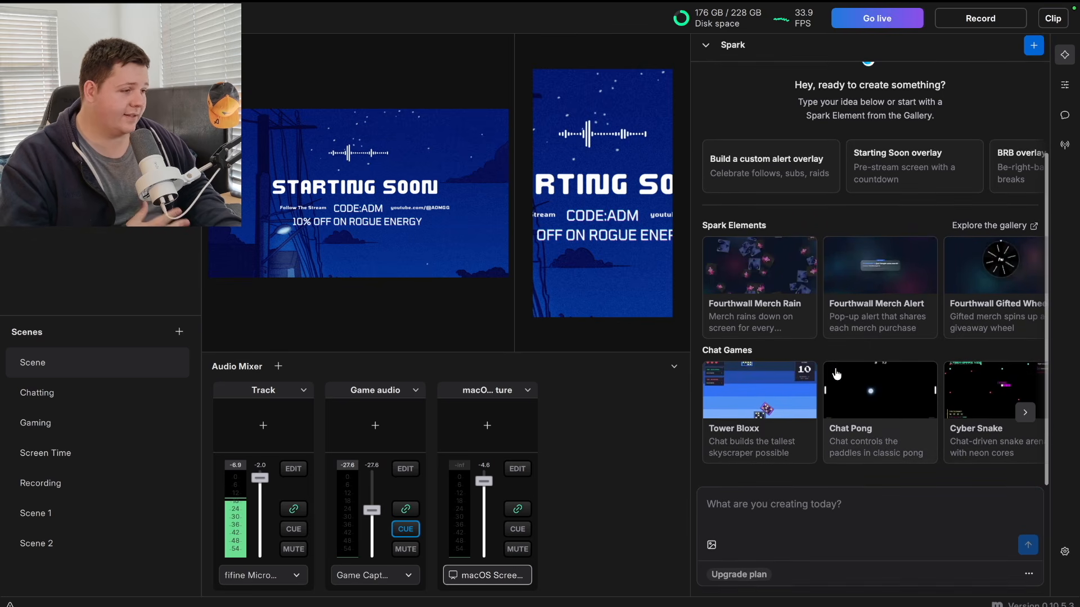
scroll(836, 374, "right", 11)
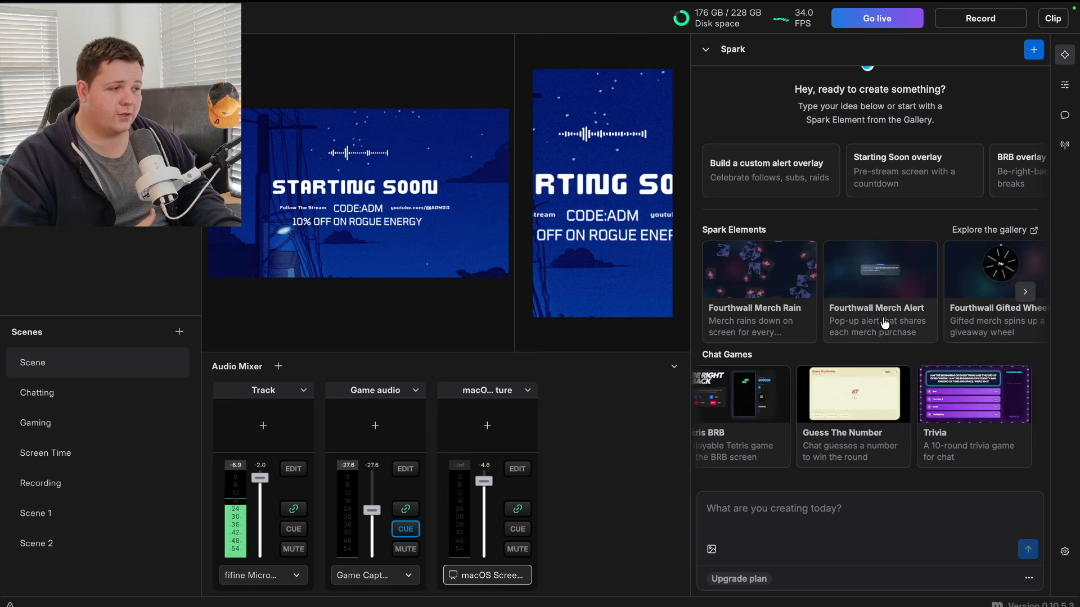
scroll(889, 315, "right", 10)
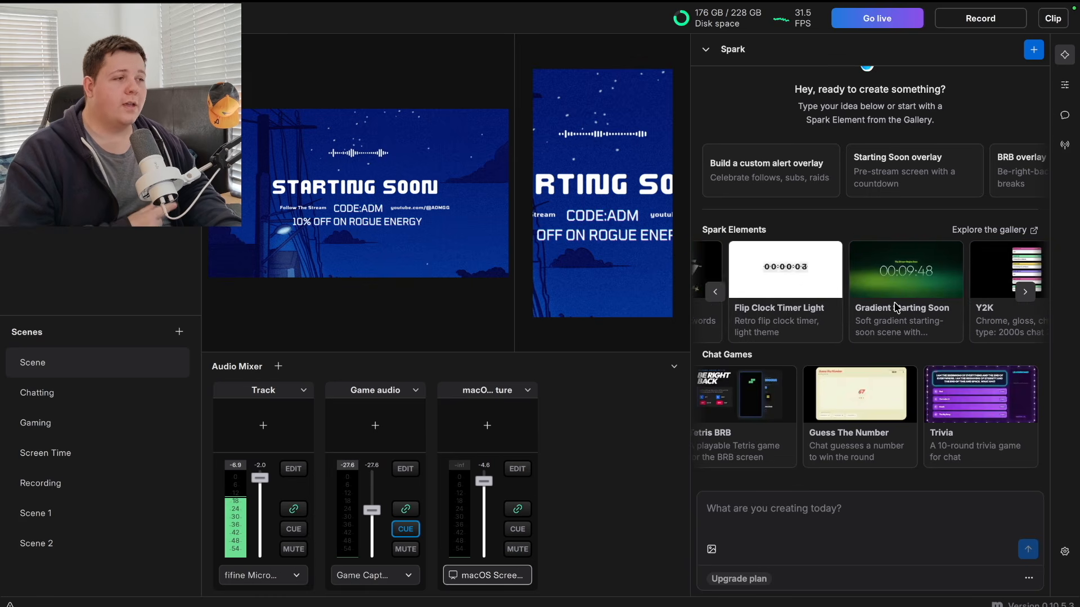
scroll(897, 307, "right", 3)
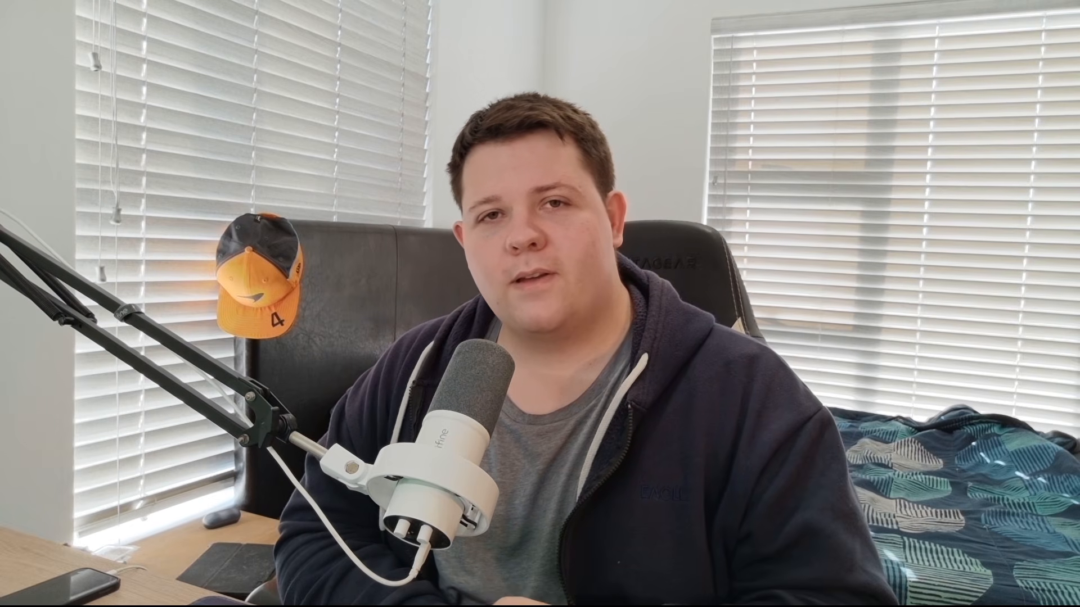